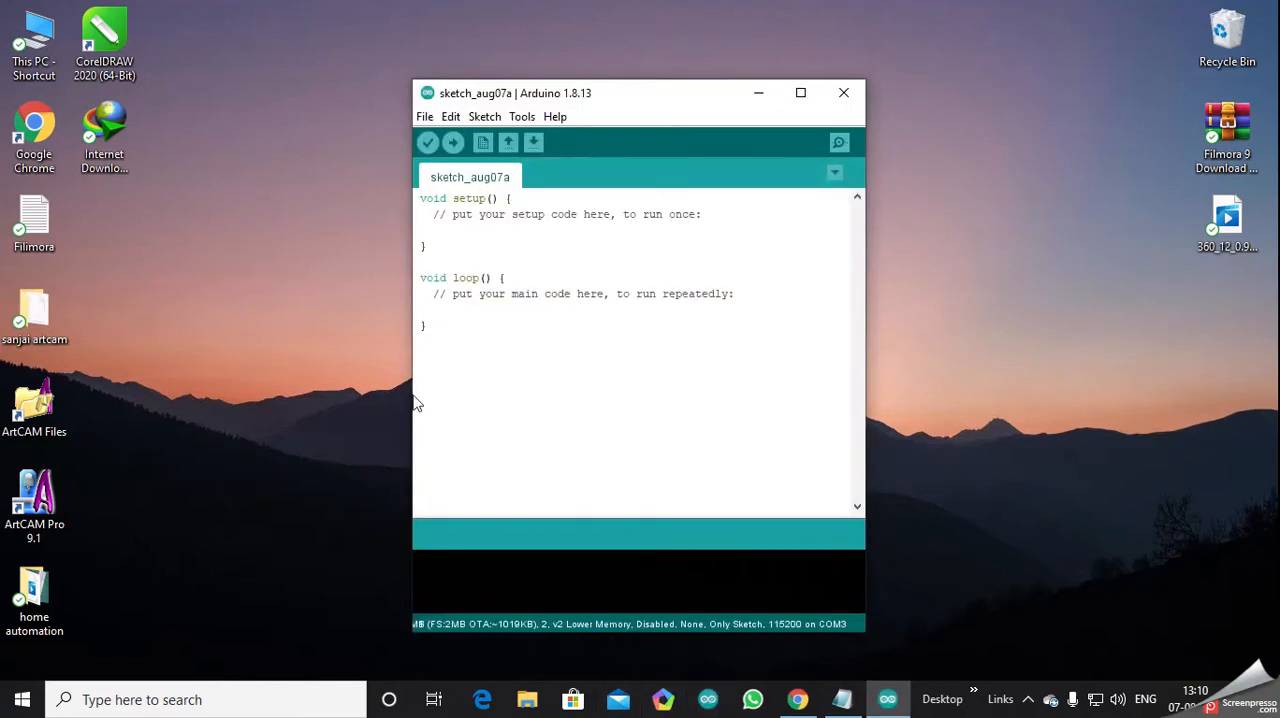
click(800, 92)
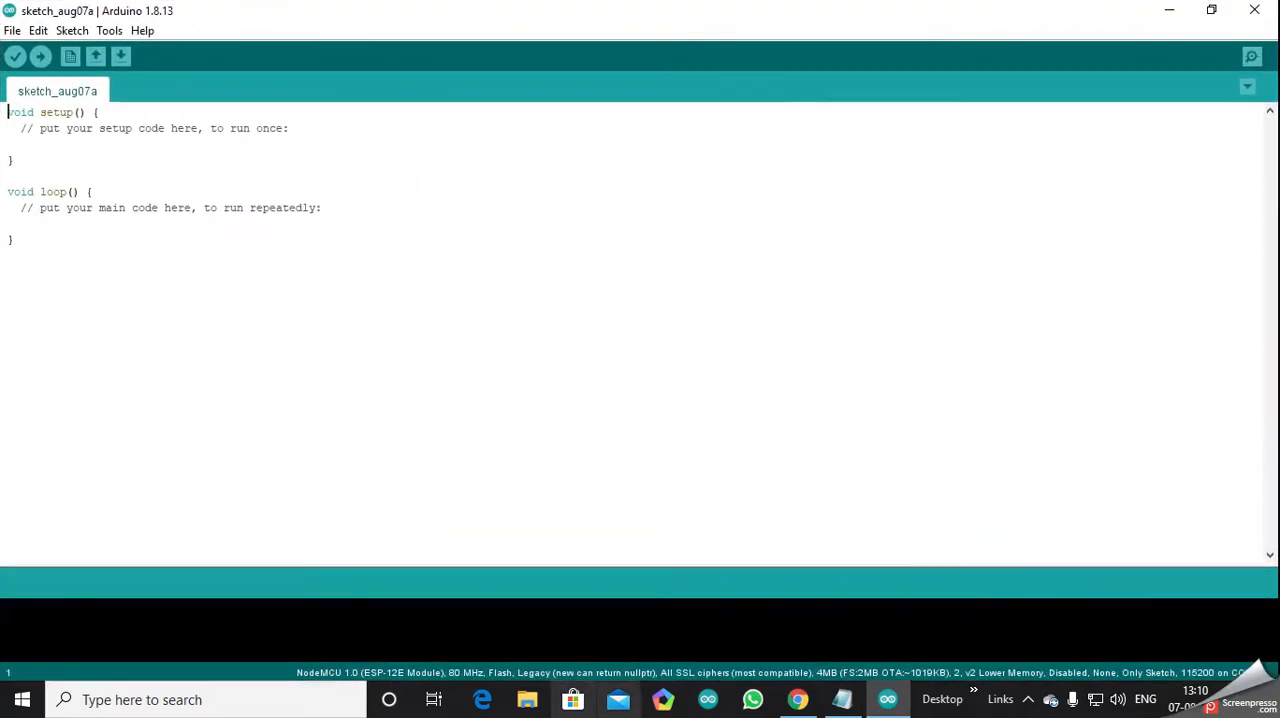
click(12, 31)
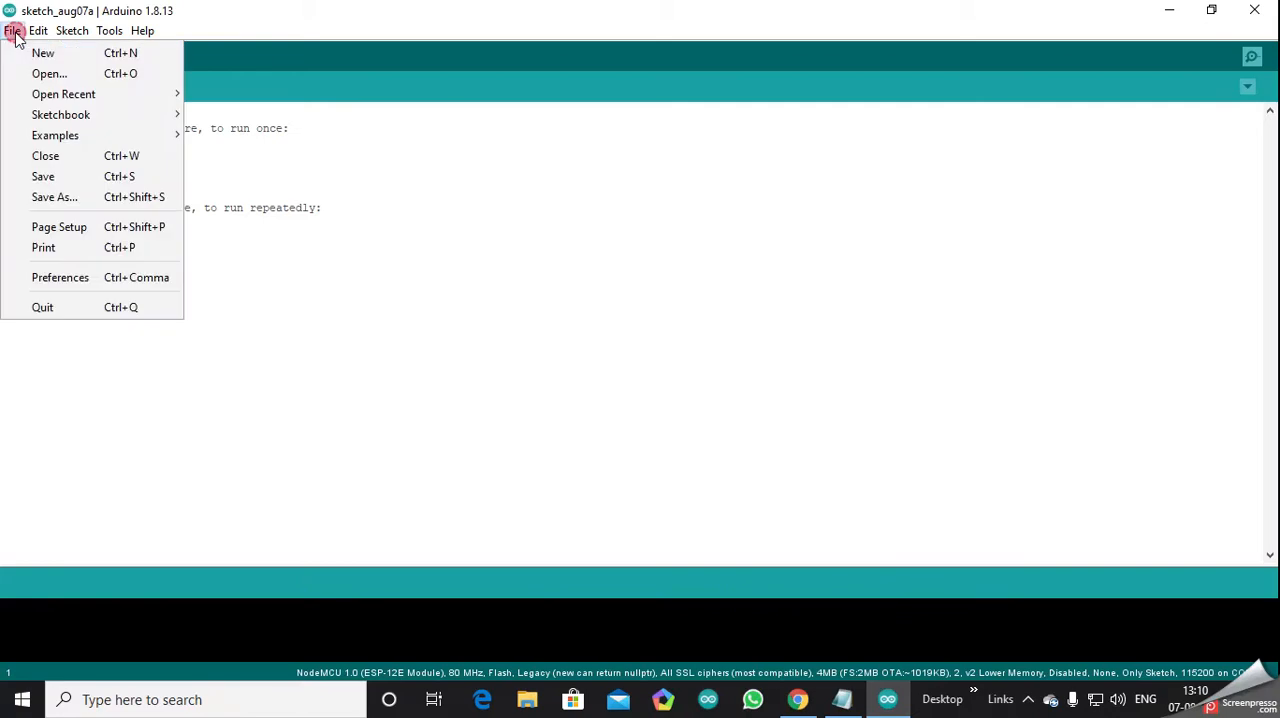
click(122, 288)
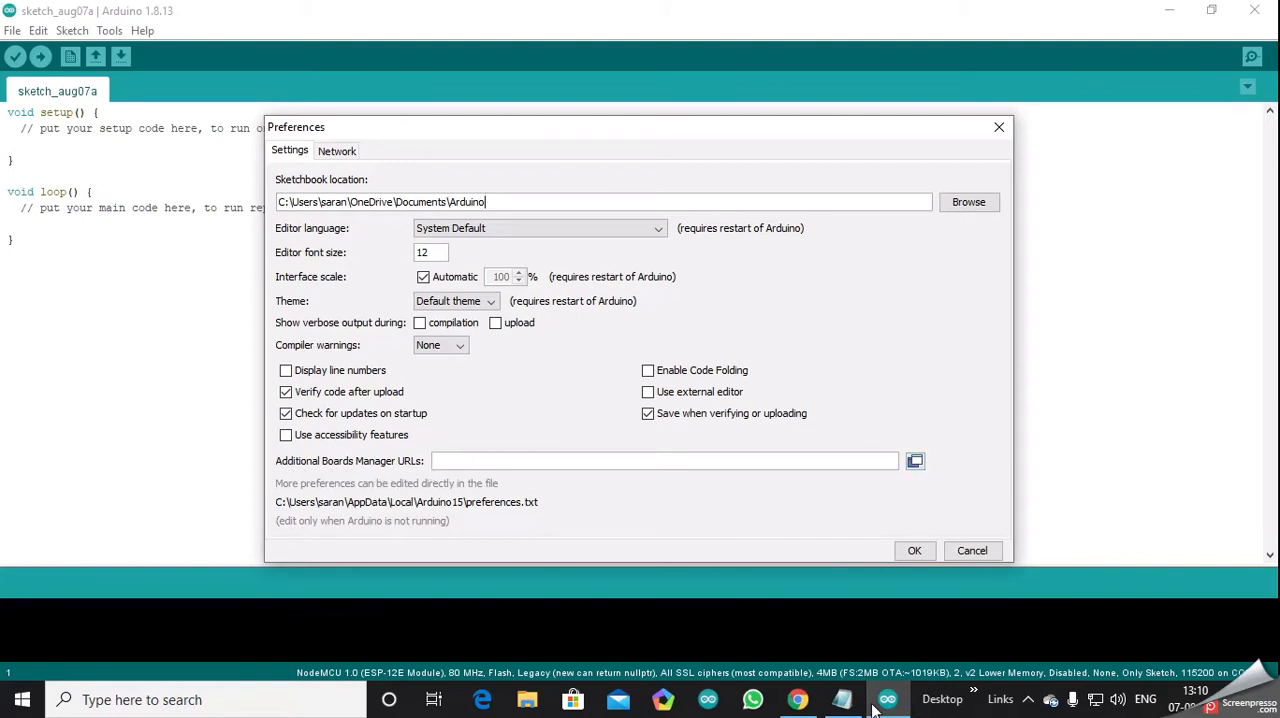
click(842, 699)
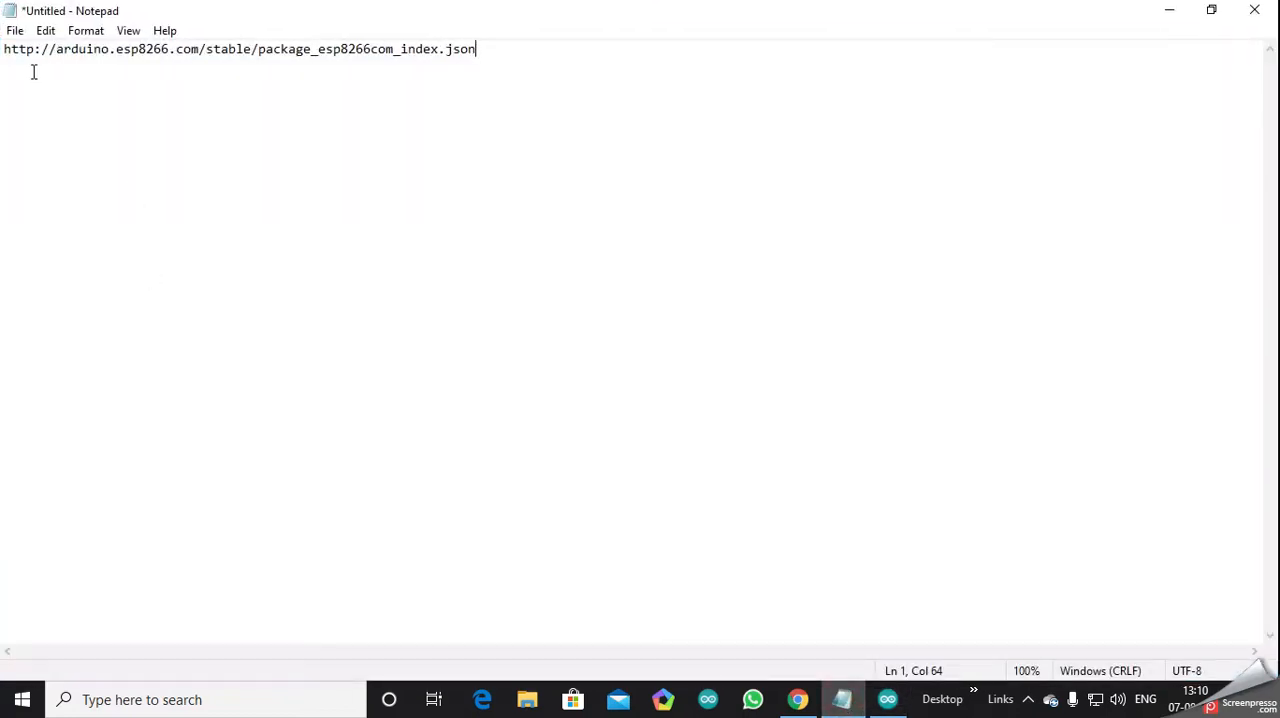
drag(3, 52, 521, 68)
key(ctrl+c)
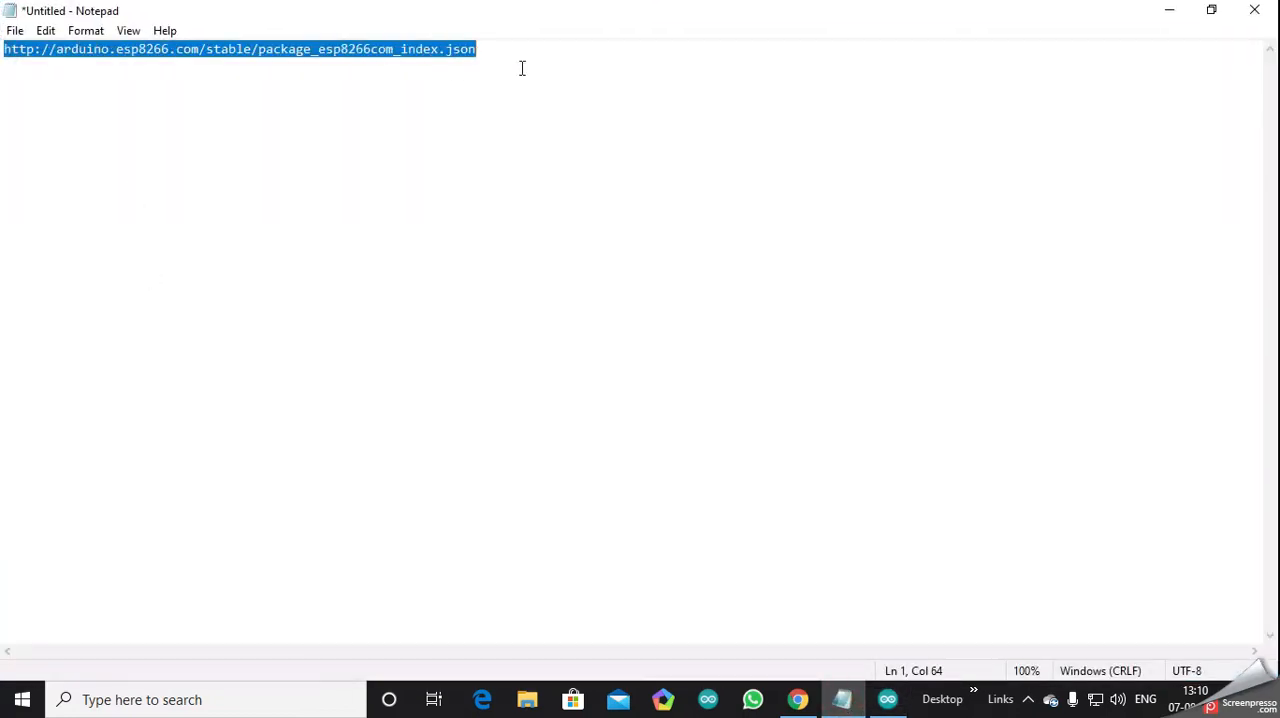
click(887, 699)
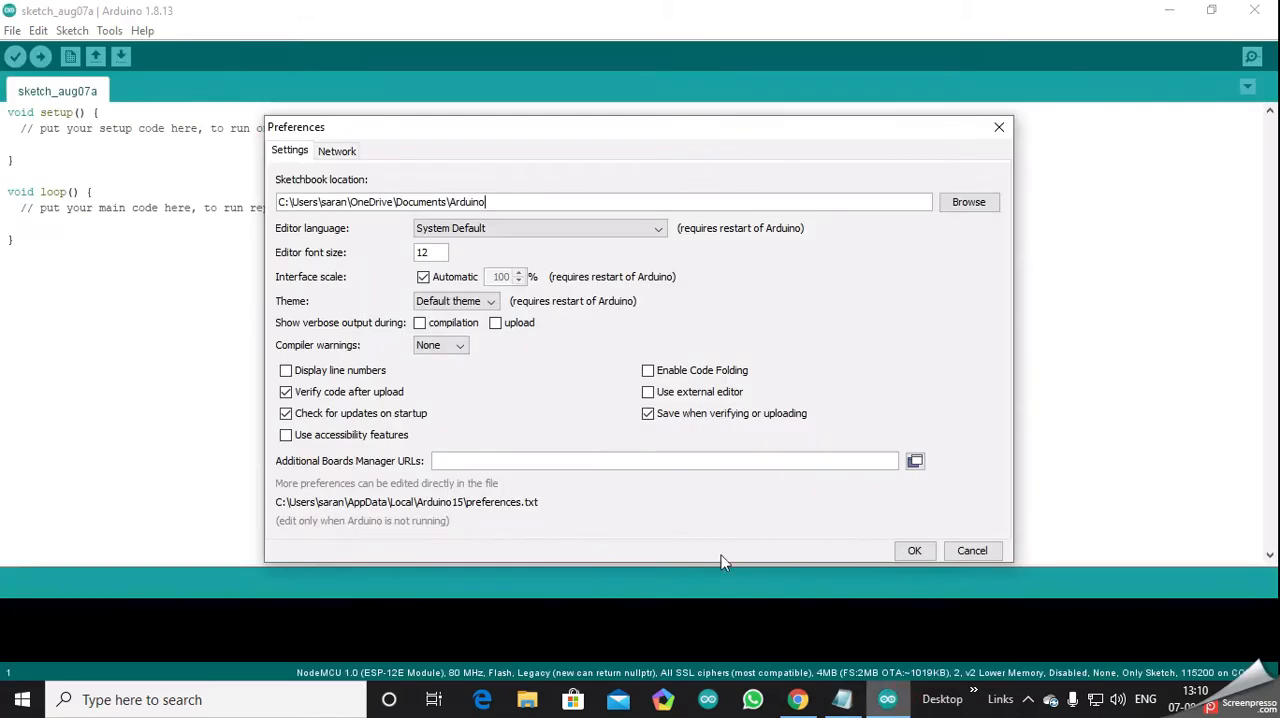
click(604, 461)
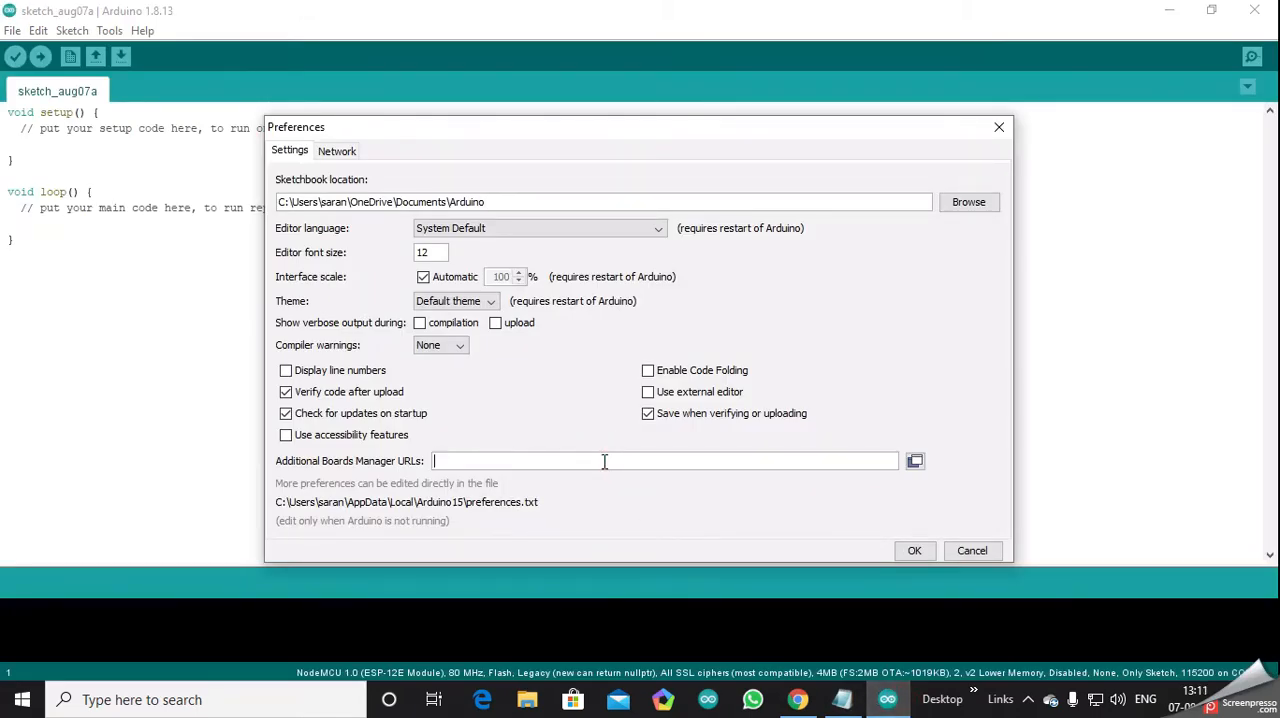
key(ctrl+v)
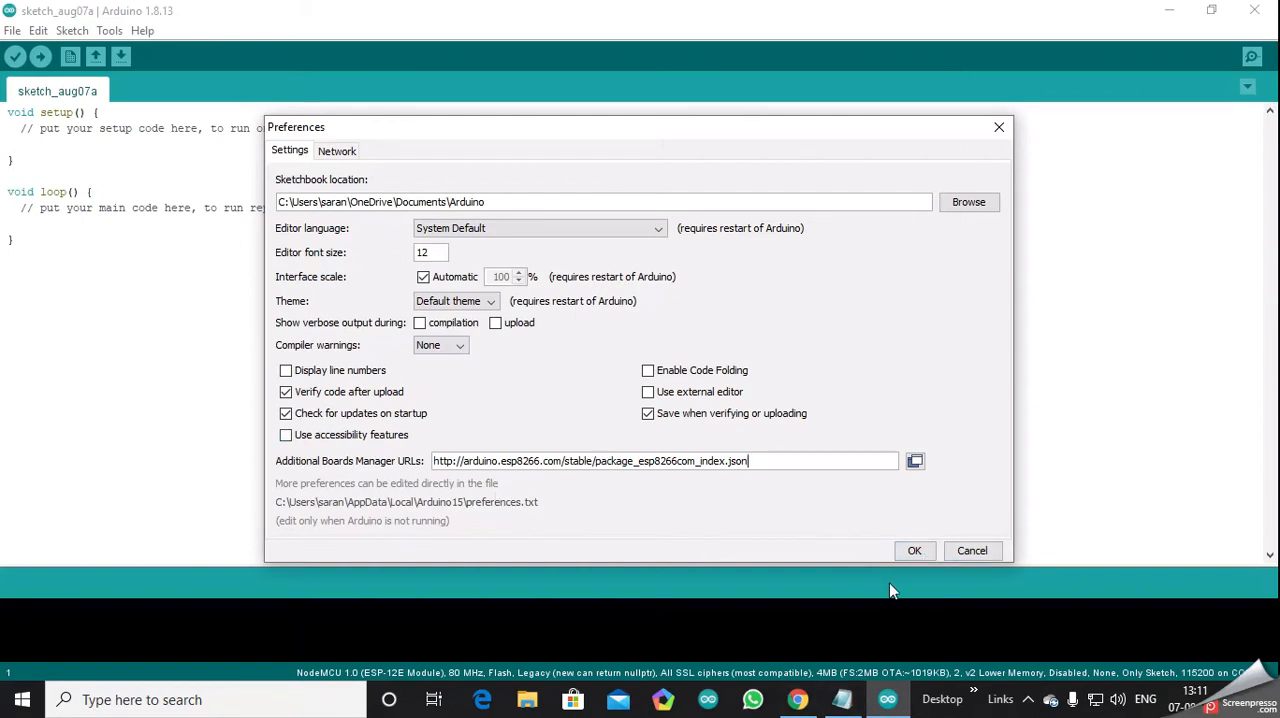
click(910, 552)
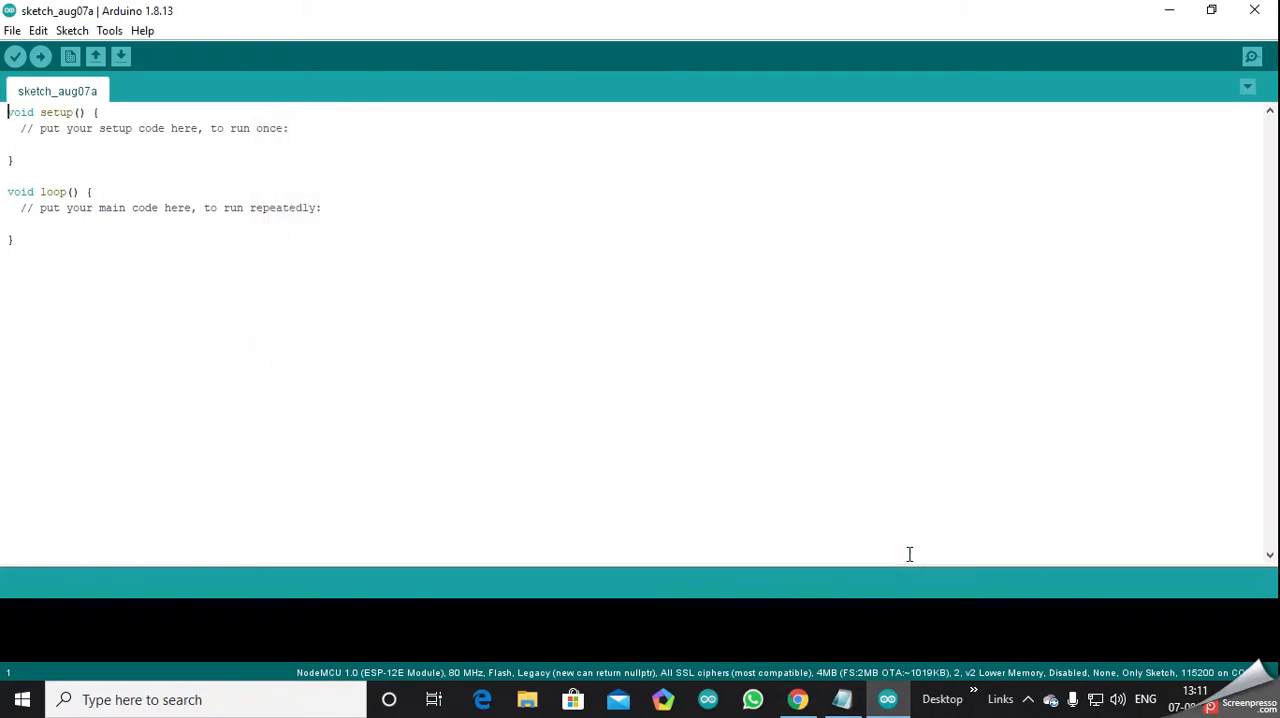
- Set the sketch's target board to Arduino Yún from the Arduino AVR Boards group
click(170, 165)
click(139, 128)
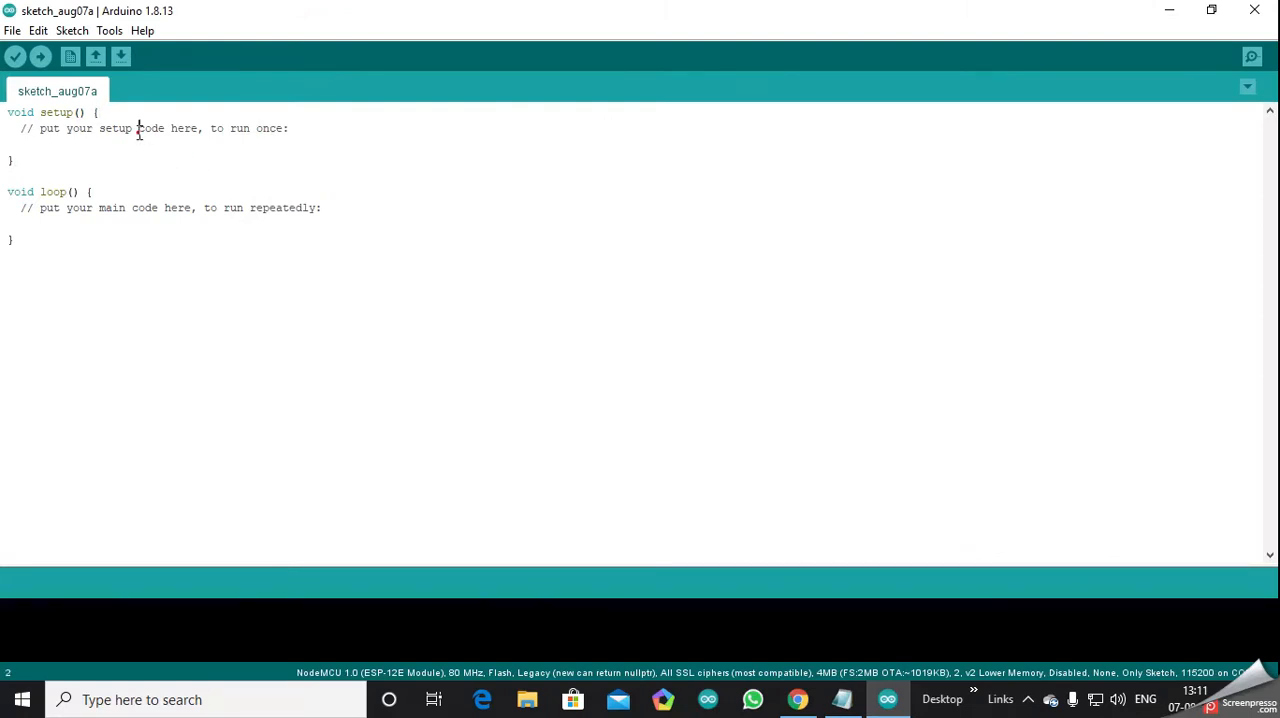
click(110, 31)
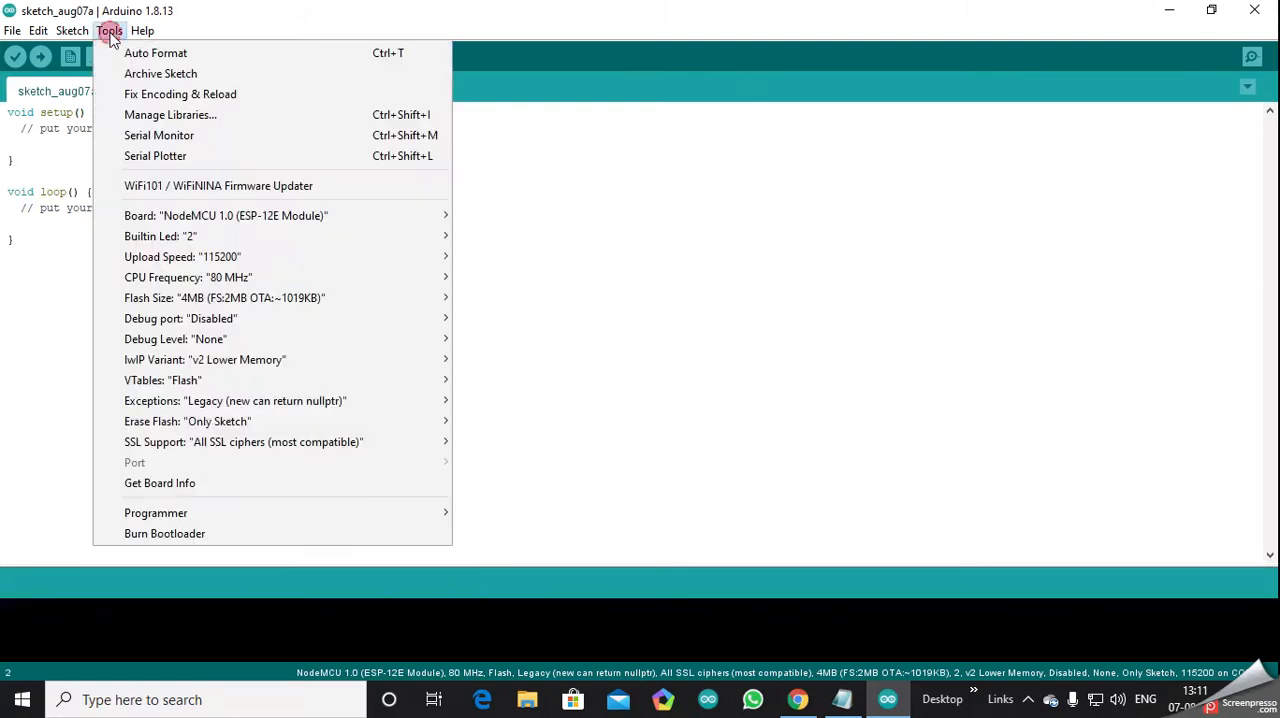
mouse_move(229, 222)
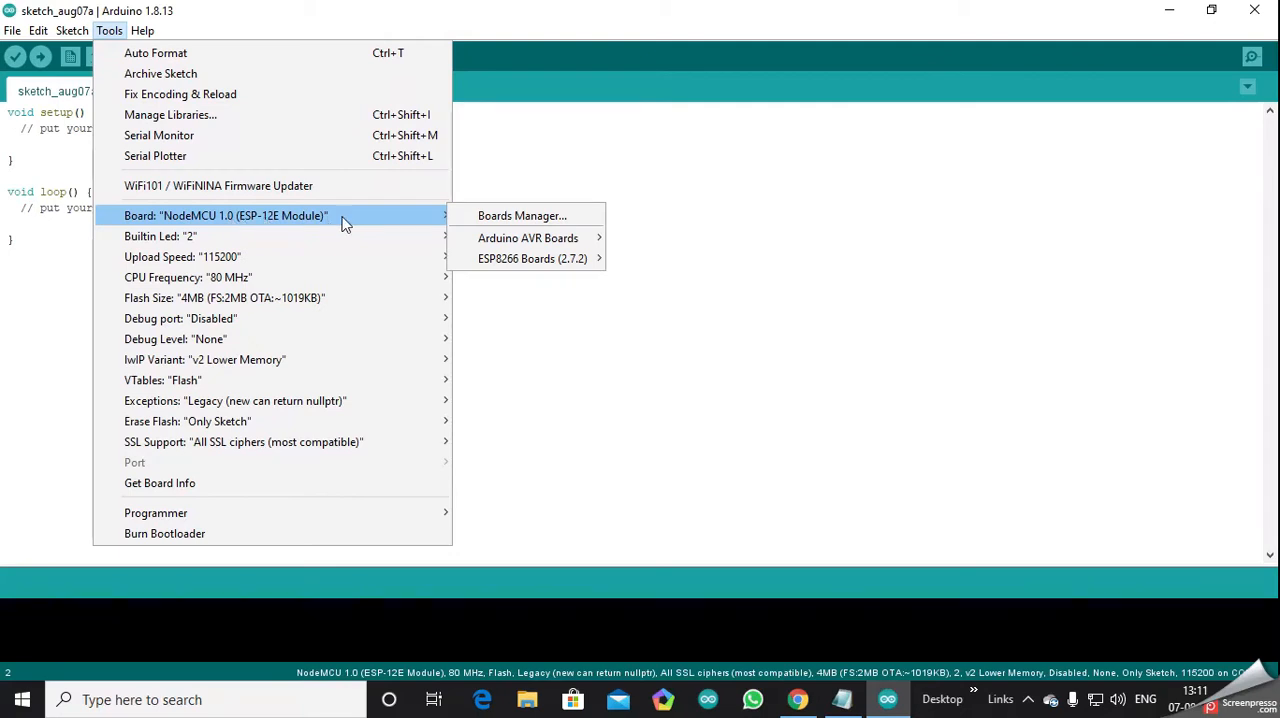
mouse_move(505, 244)
click(662, 197)
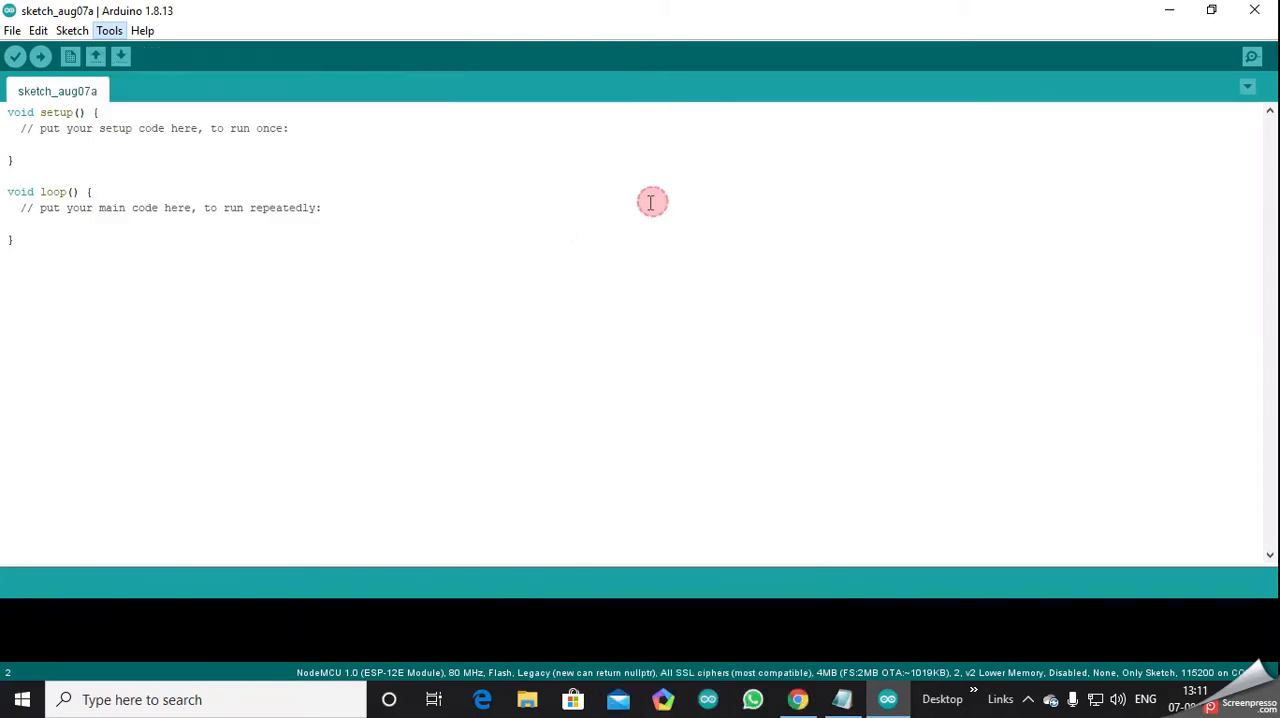
- Search the Boards Manager for esp8266 to check the ESP8266 Community package, and close the manager
click(109, 31)
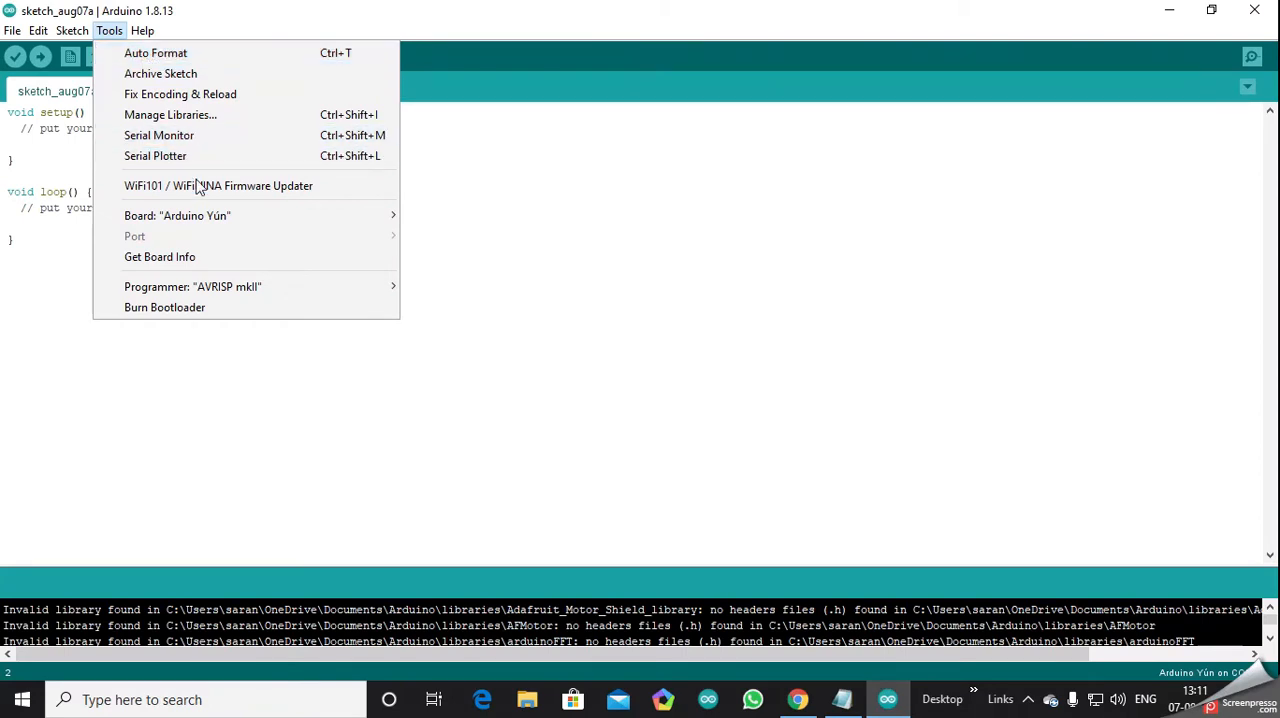
mouse_move(257, 224)
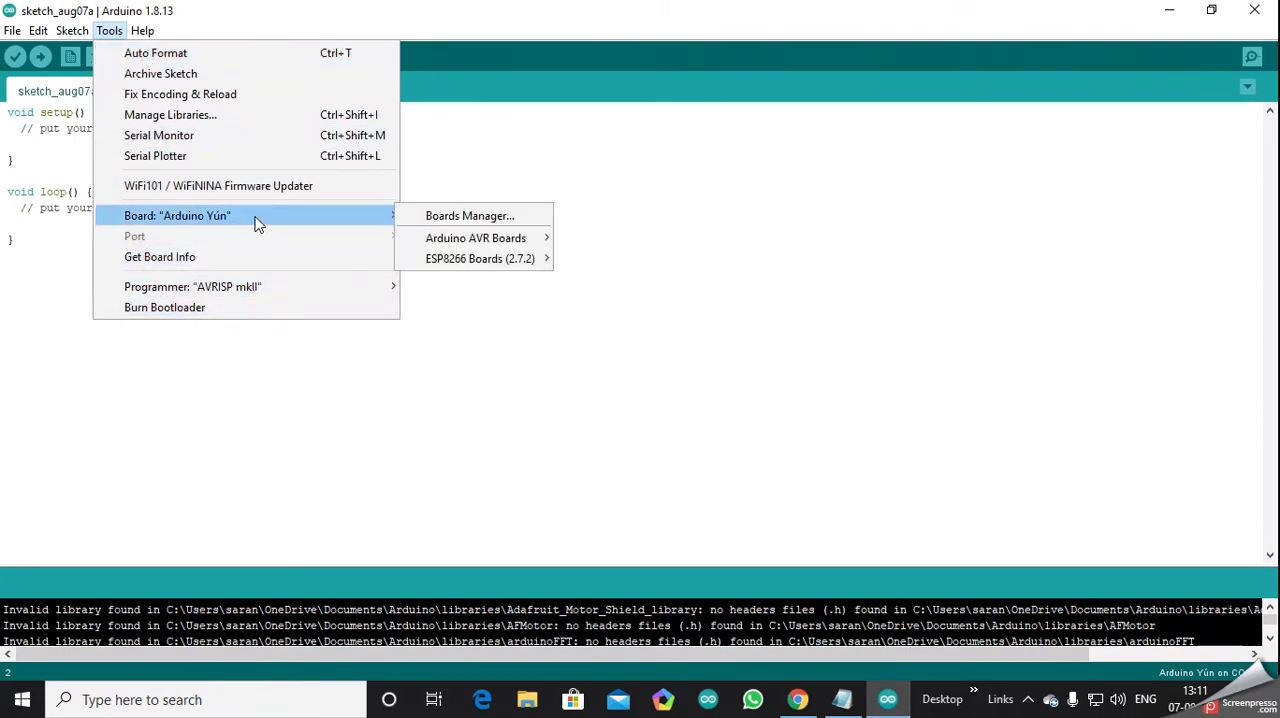
click(455, 220)
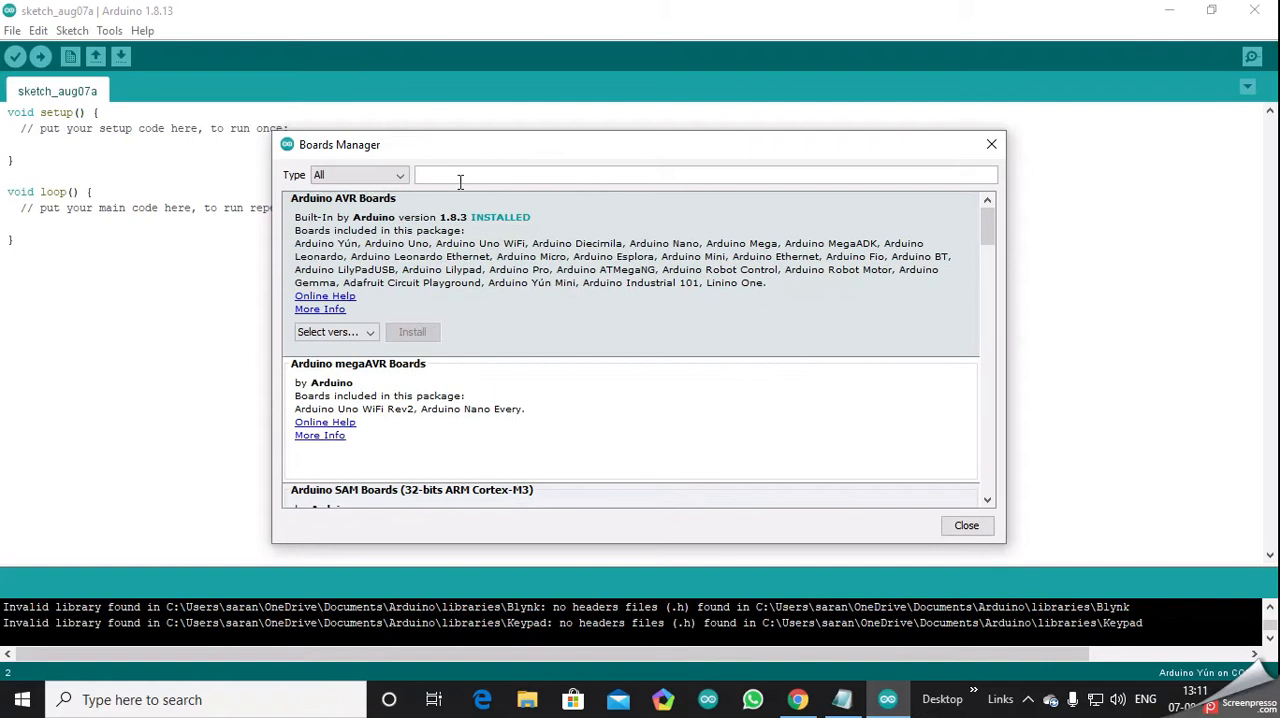
click(440, 173)
text(esp)
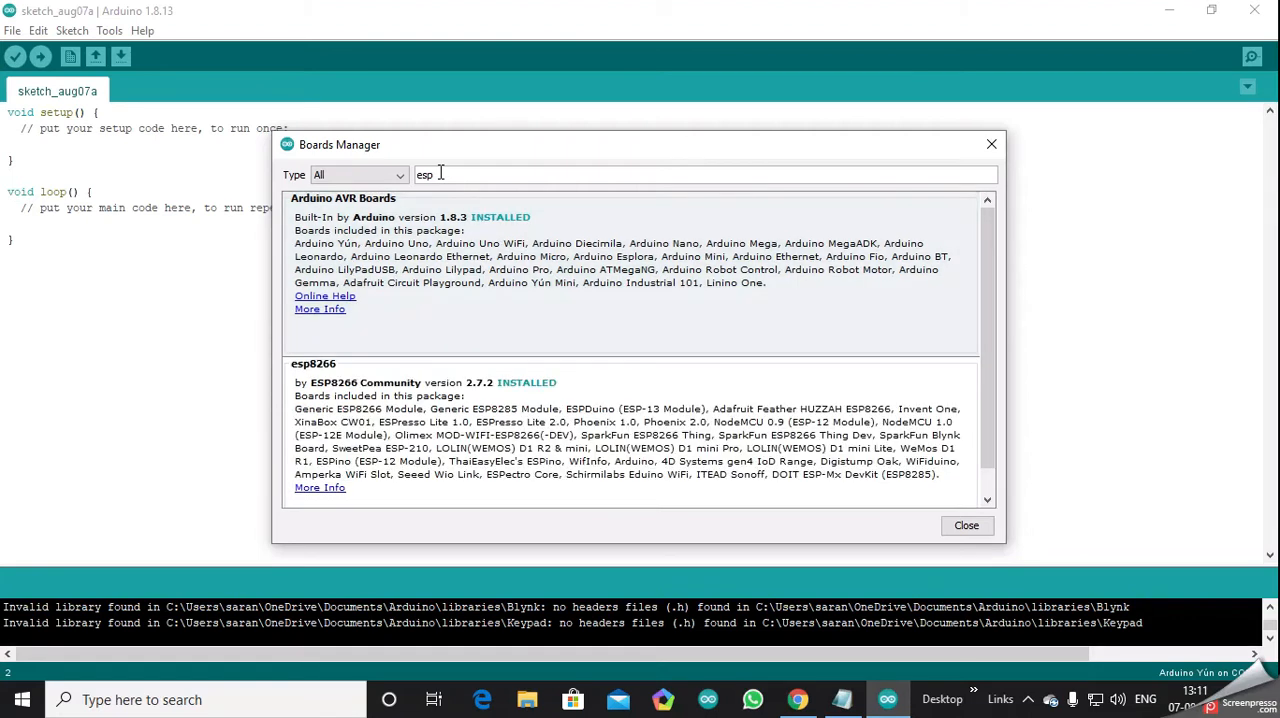
text(8266)
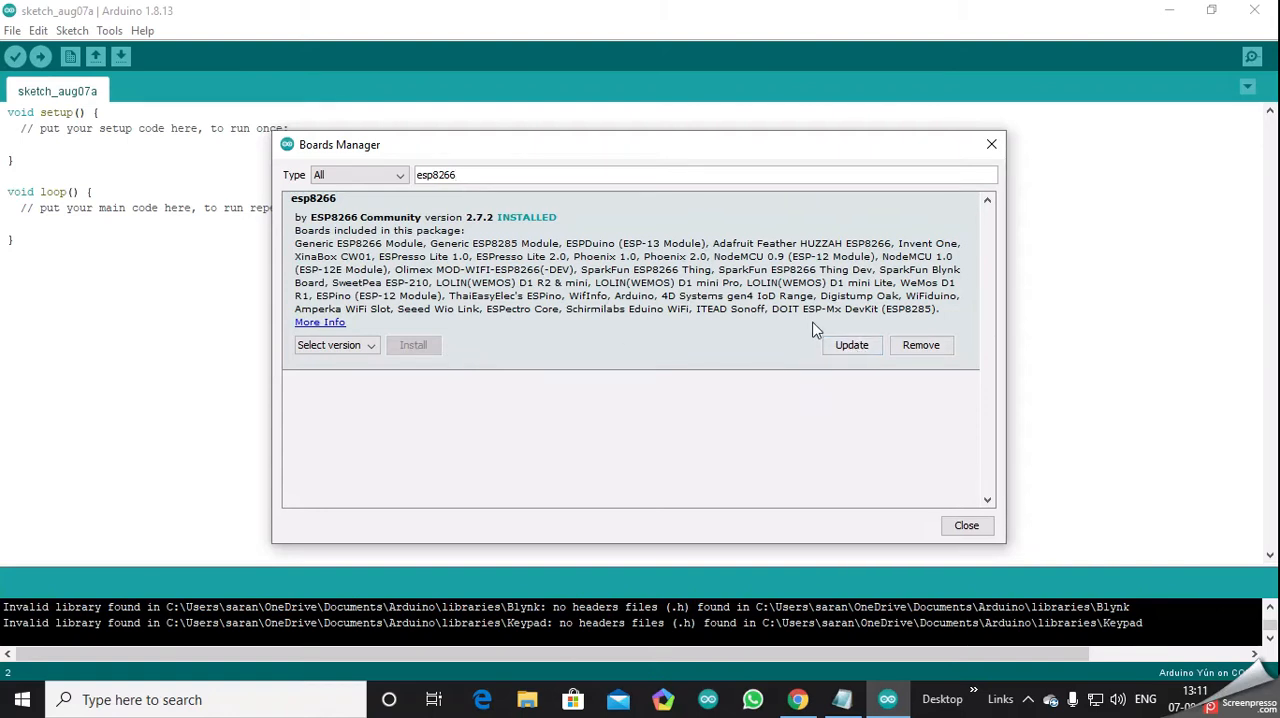
click(312, 324)
click(968, 528)
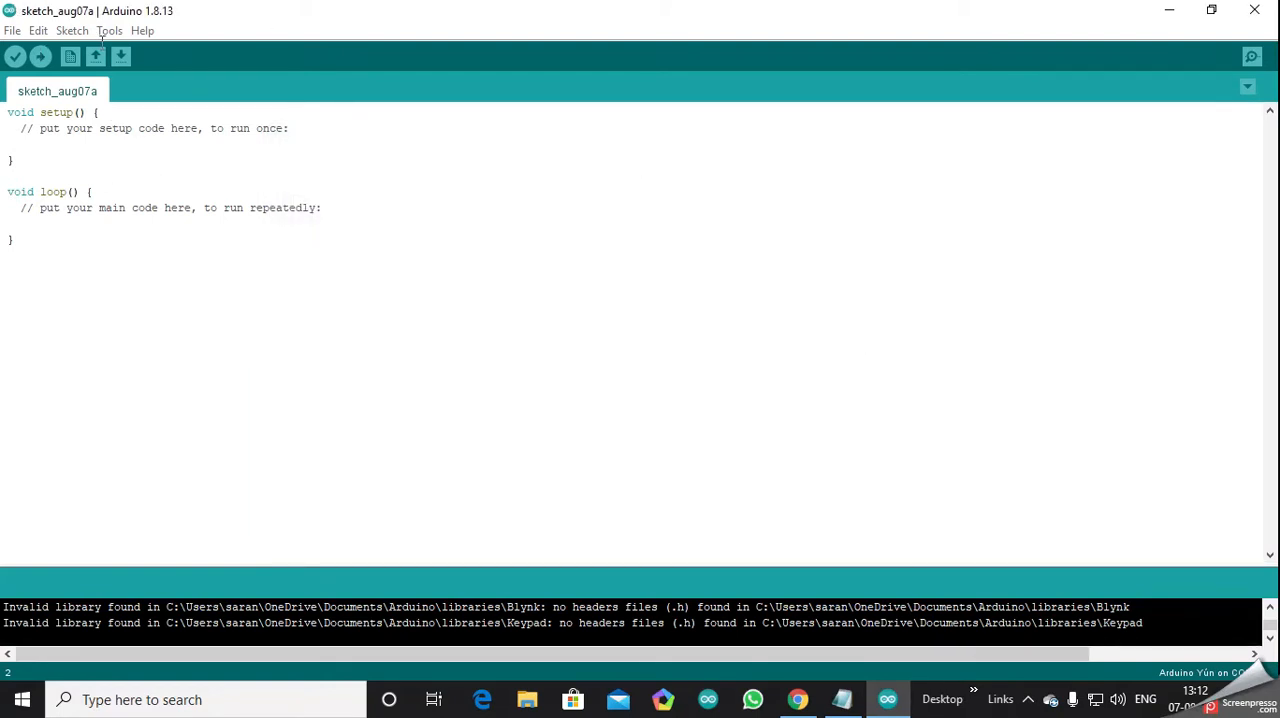
- Include the contributed Blynk library in the current sketch
click(72, 31)
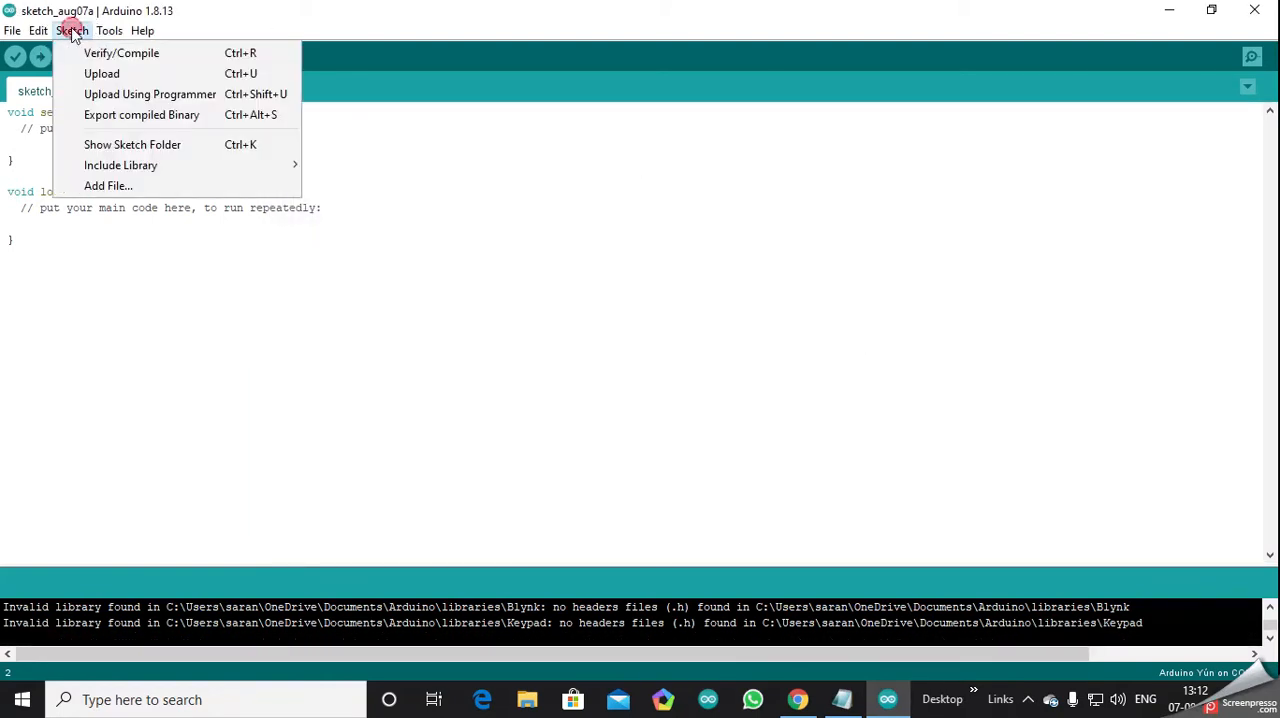
mouse_move(130, 168)
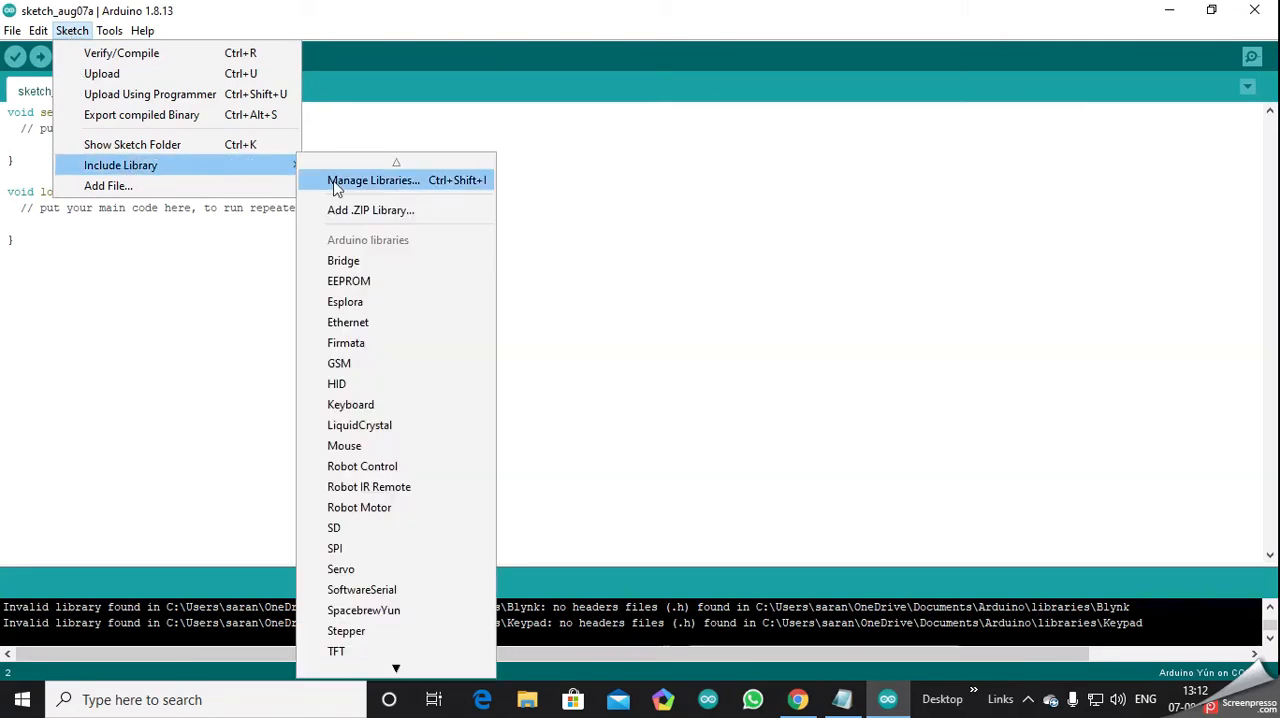
scroll(420, 404, down, 7)
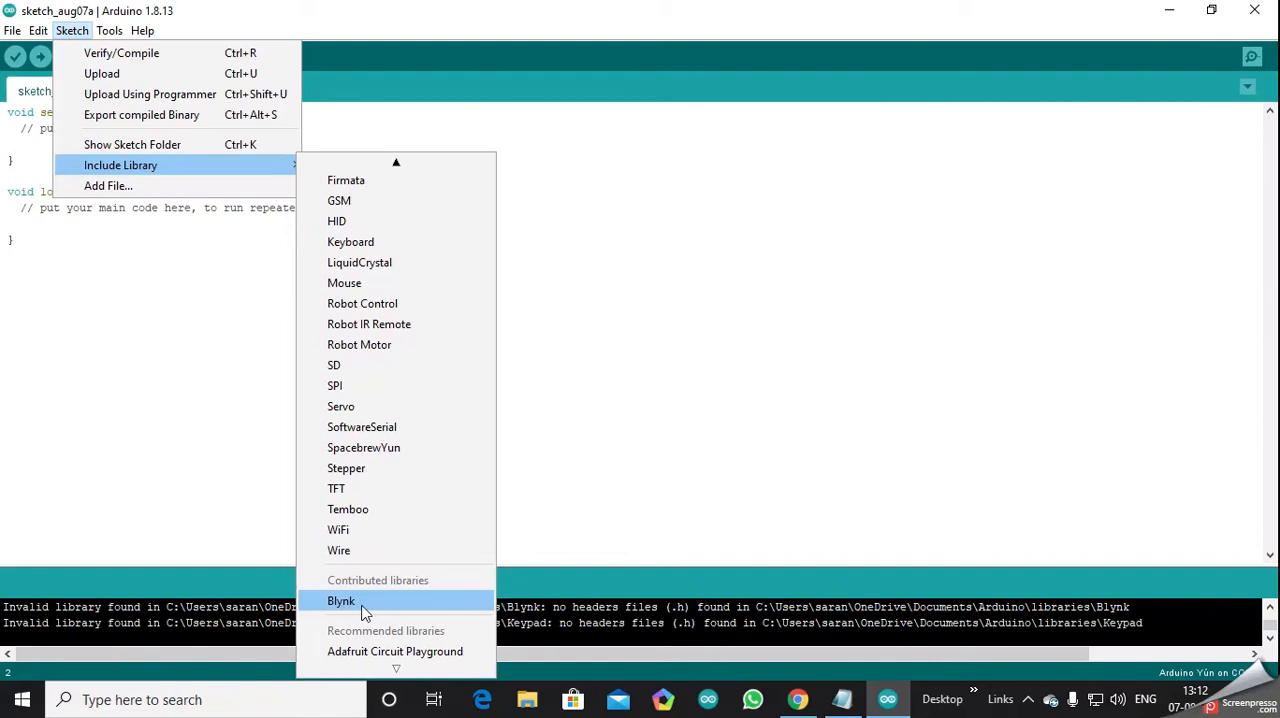
click(362, 604)
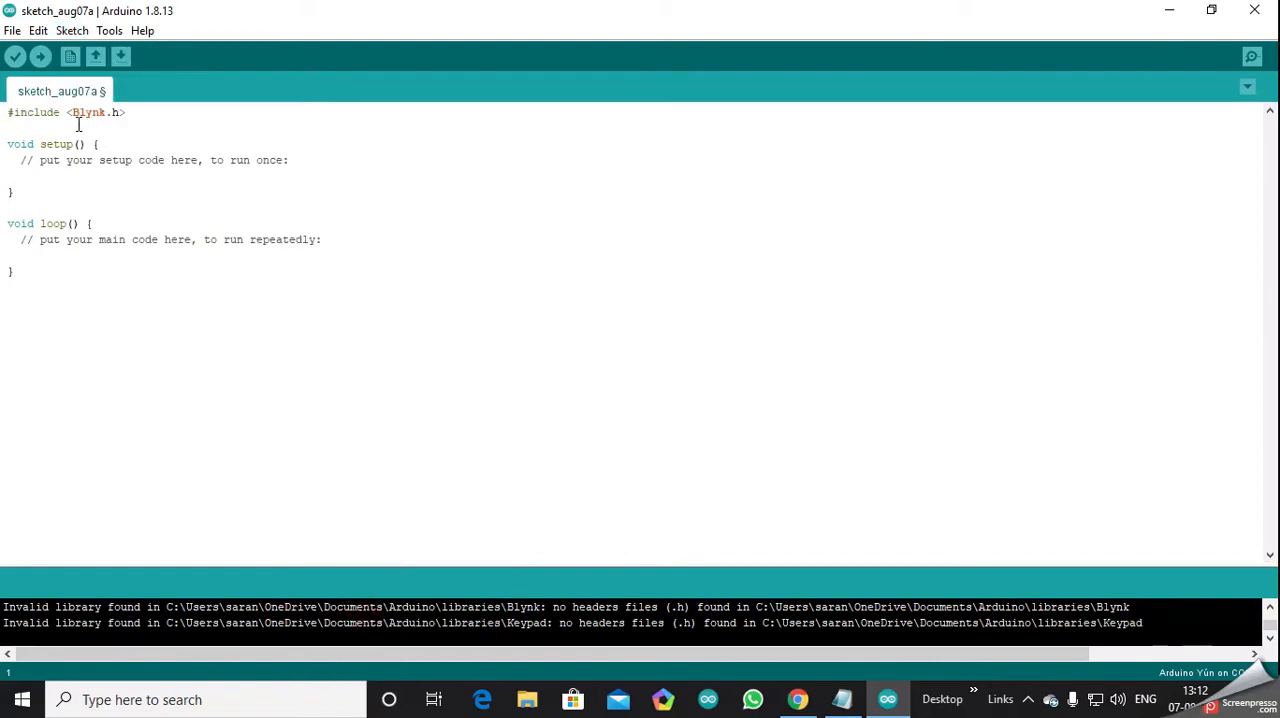
- Open the NodeMCU example from the Blynk library's Boards_WiFi examples in a maximized window and look over its code
click(12, 30)
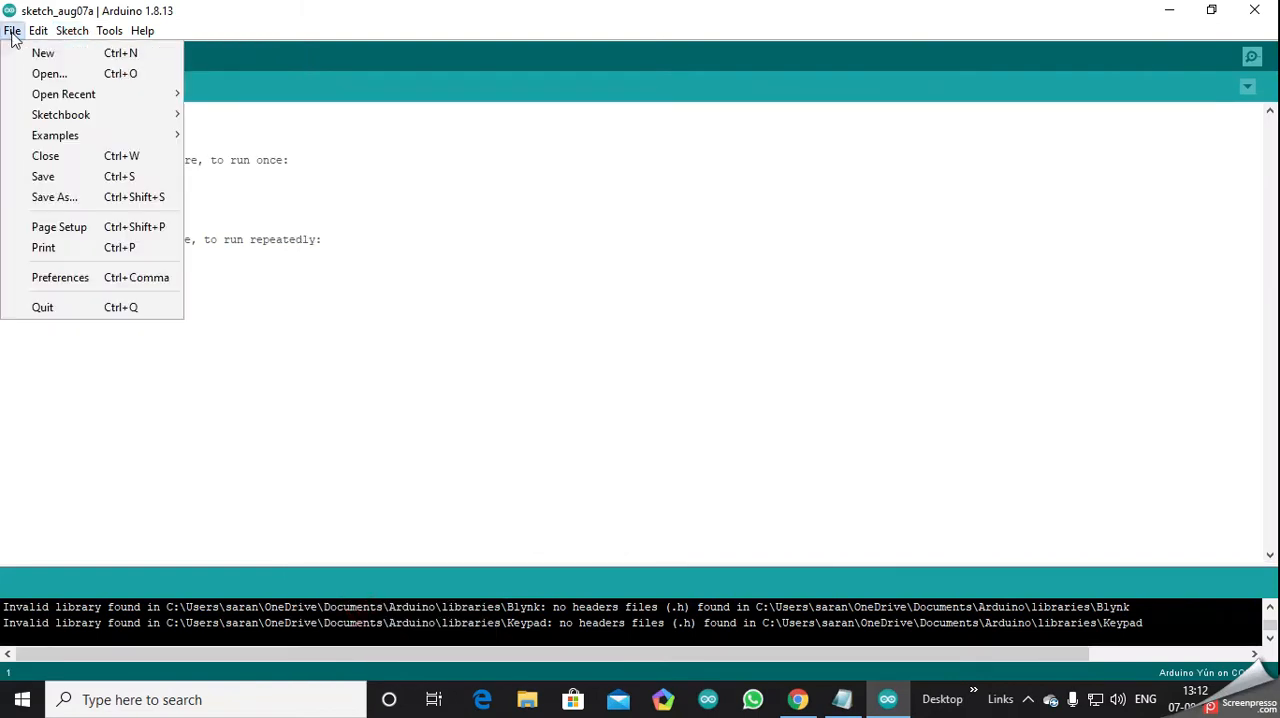
mouse_move(70, 31)
mouse_move(12, 31)
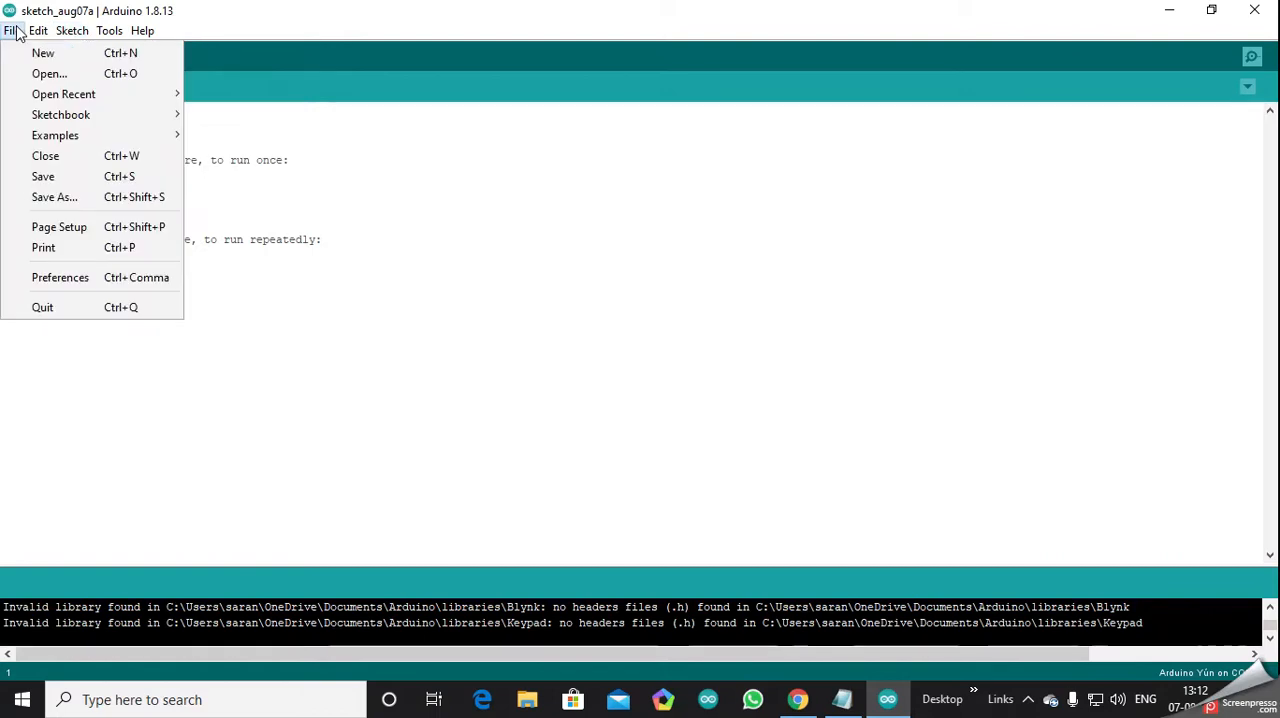
mouse_move(72, 137)
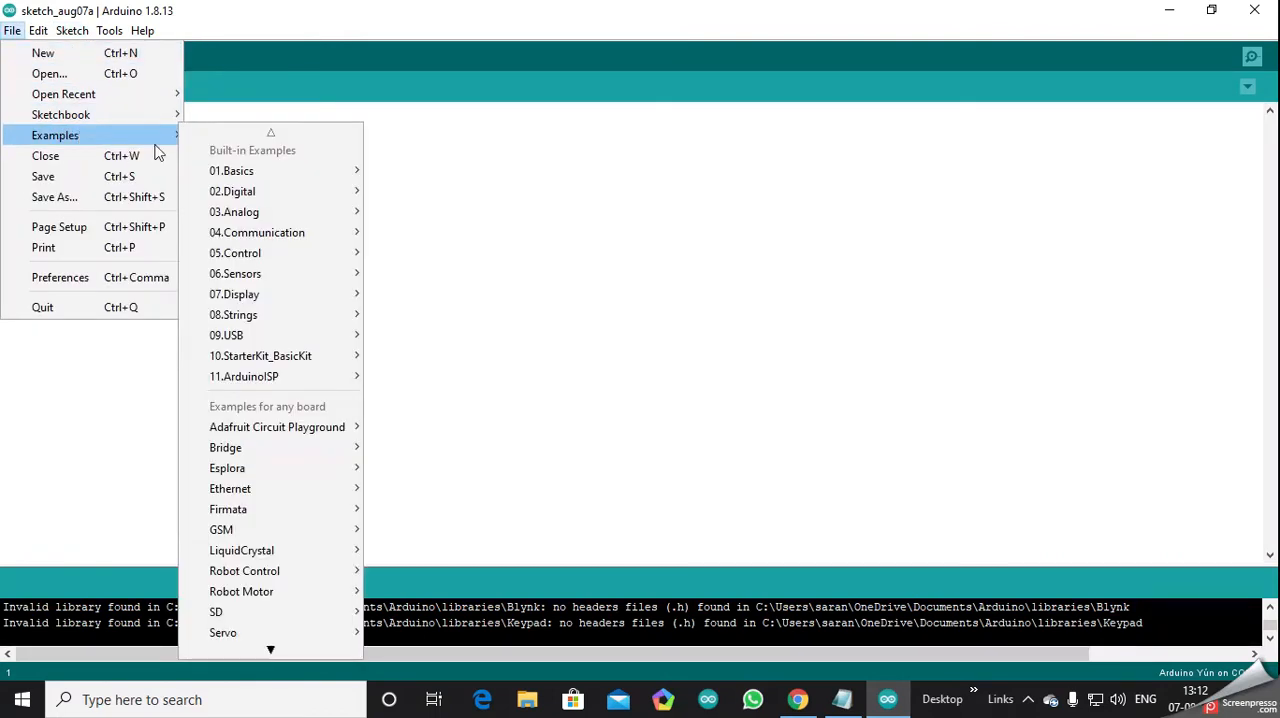
scroll(290, 470, down, 2)
scroll(250, 318, up, 2)
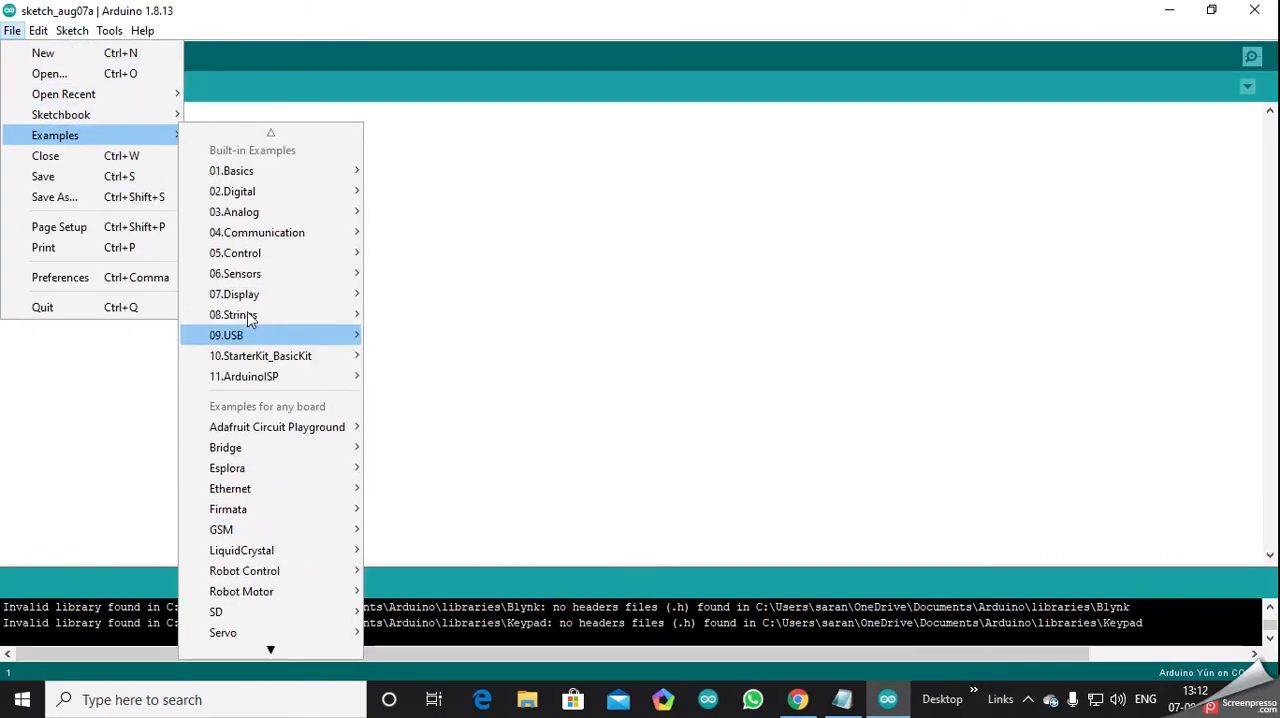
mouse_move(275, 215)
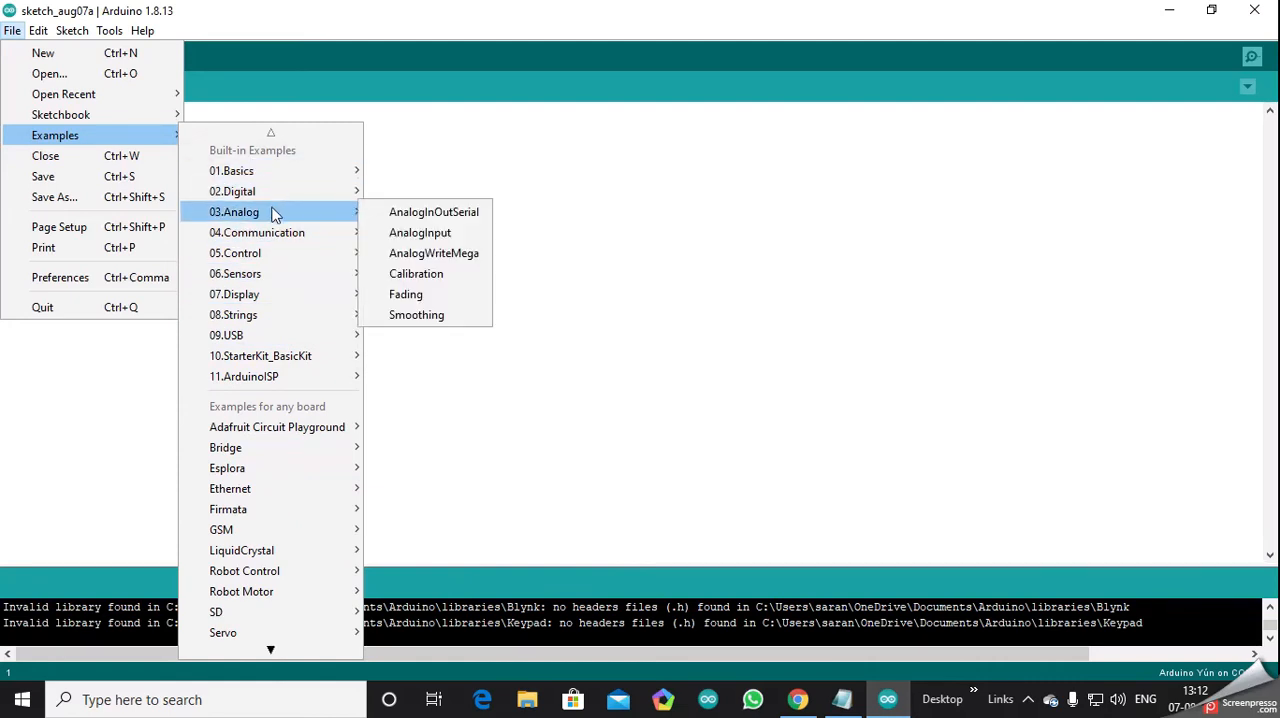
scroll(300, 258, down, 1)
mouse_move(300, 258)
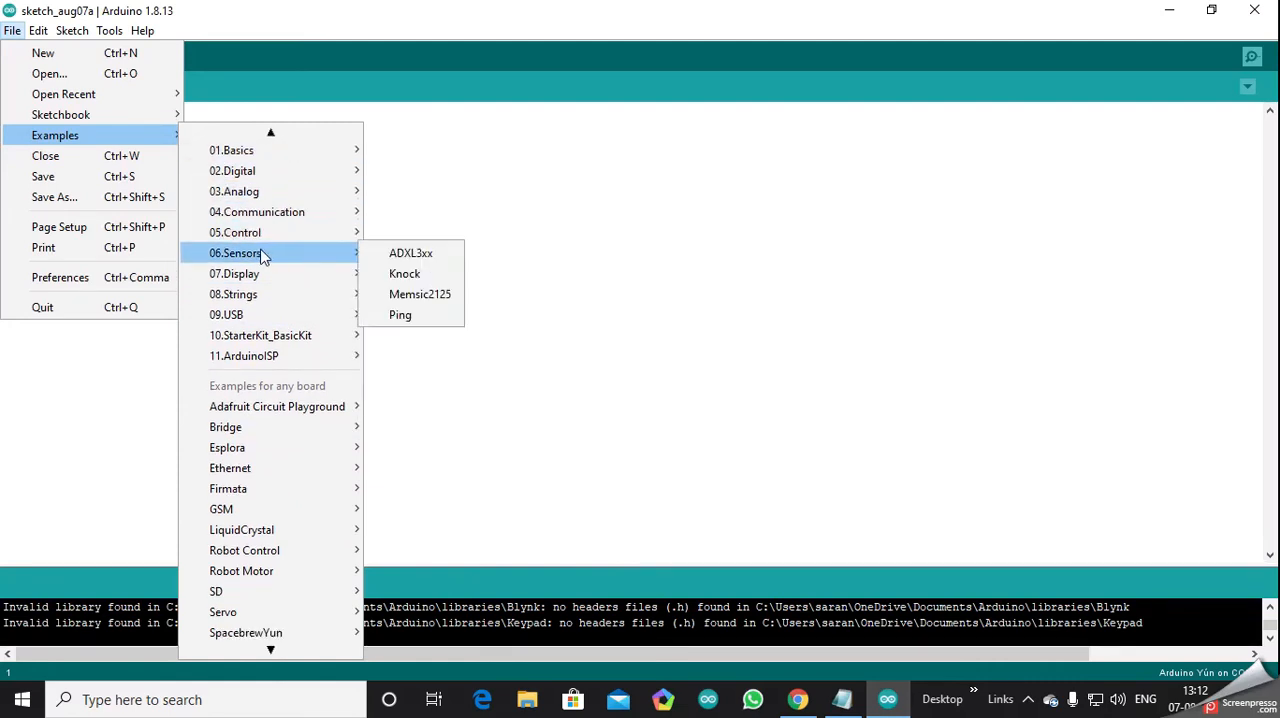
scroll(261, 255, down, 11)
mouse_move(278, 362)
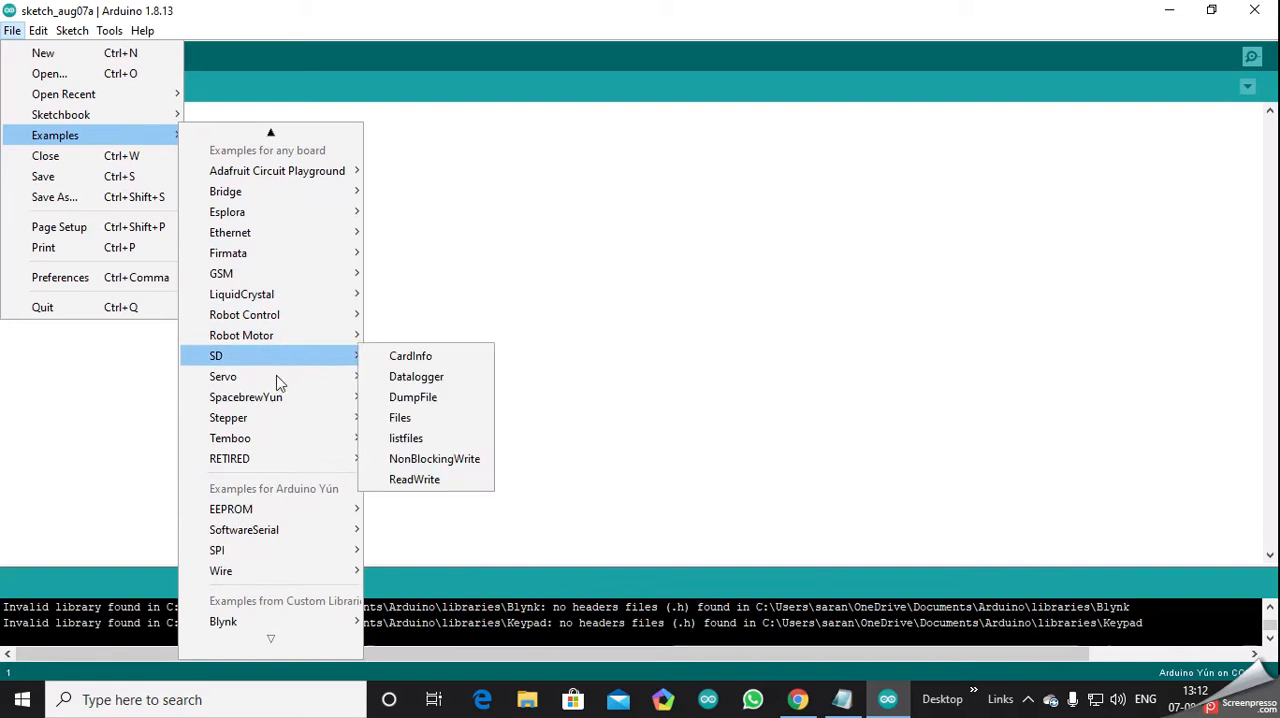
mouse_move(289, 631)
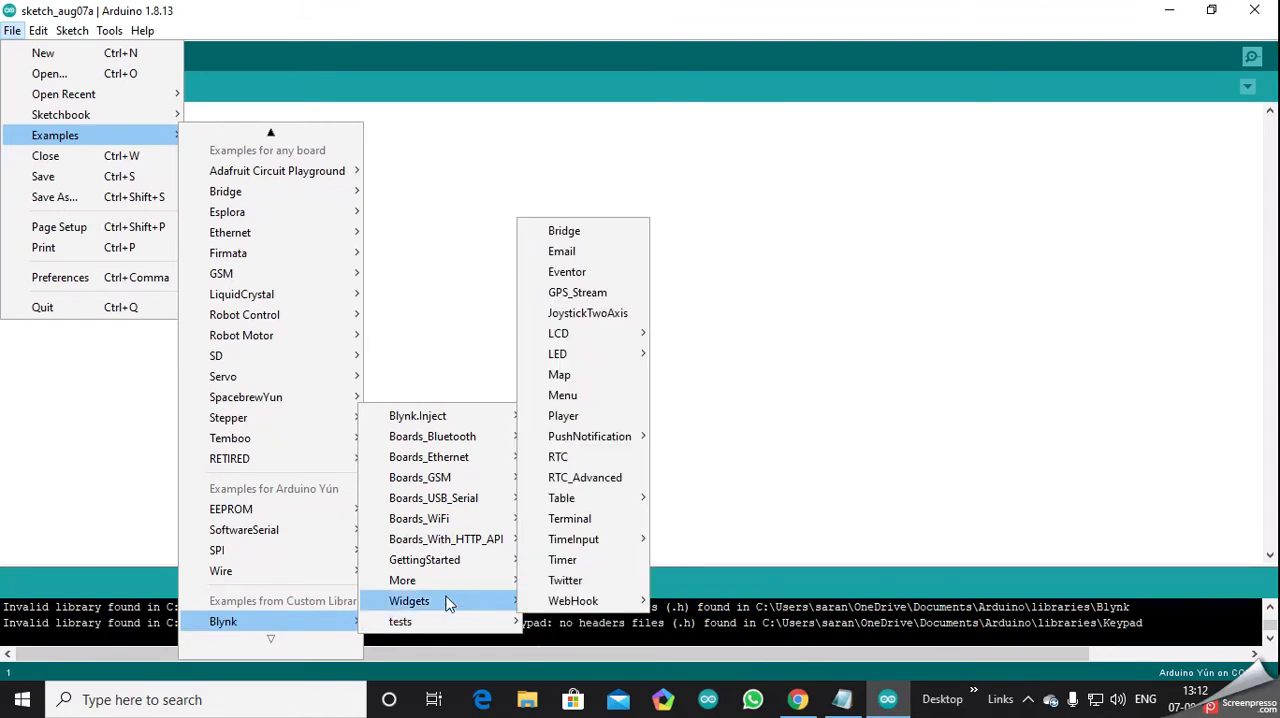
mouse_move(449, 588)
mouse_move(455, 546)
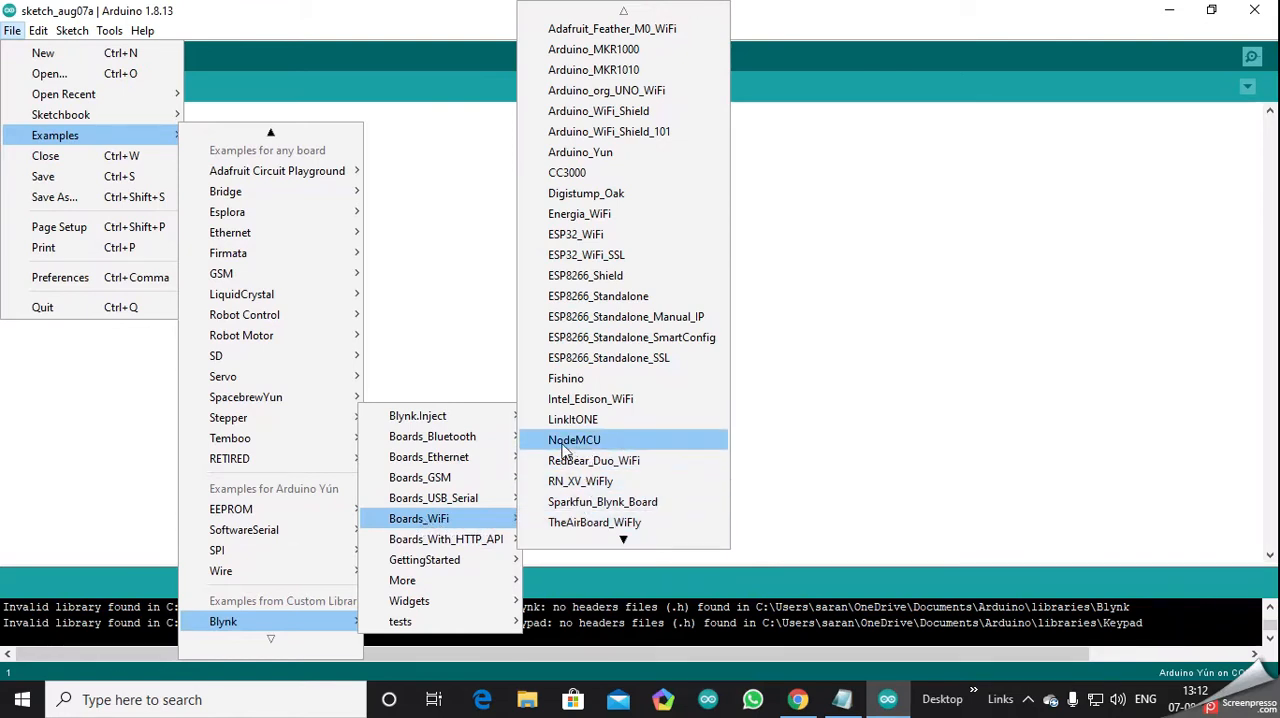
click(600, 445)
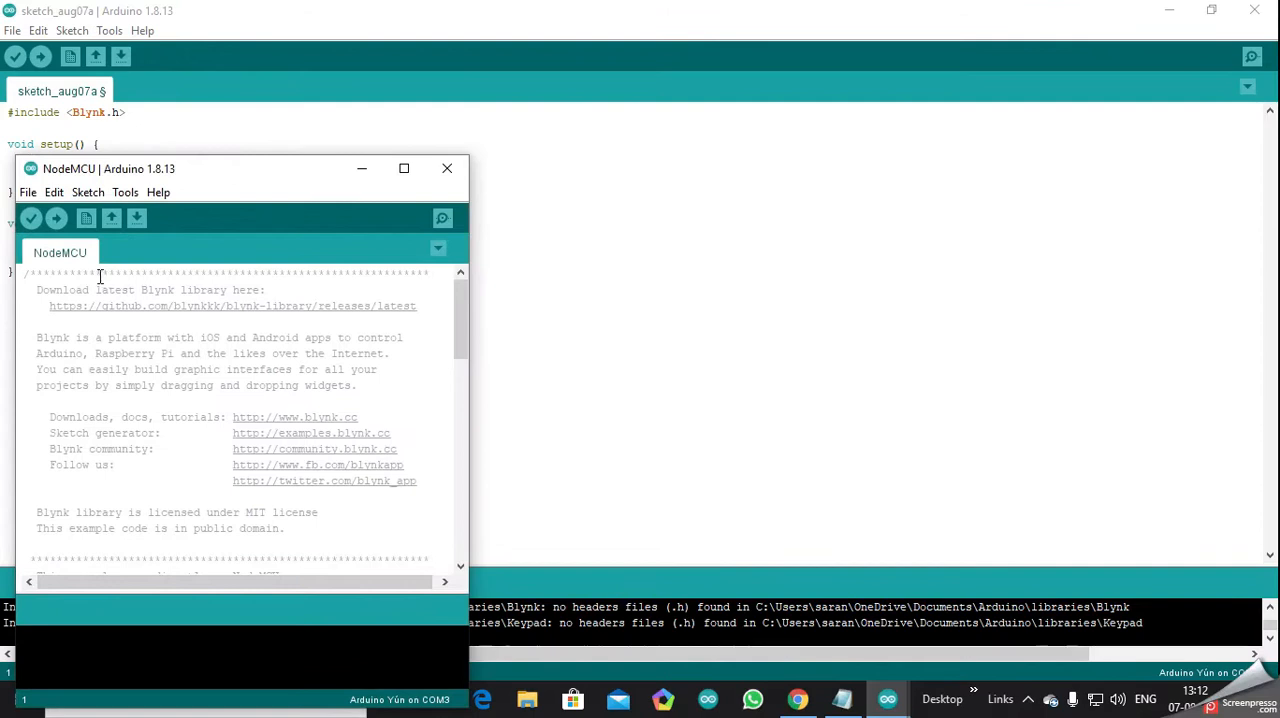
click(404, 169)
scroll(108, 200, down, 13)
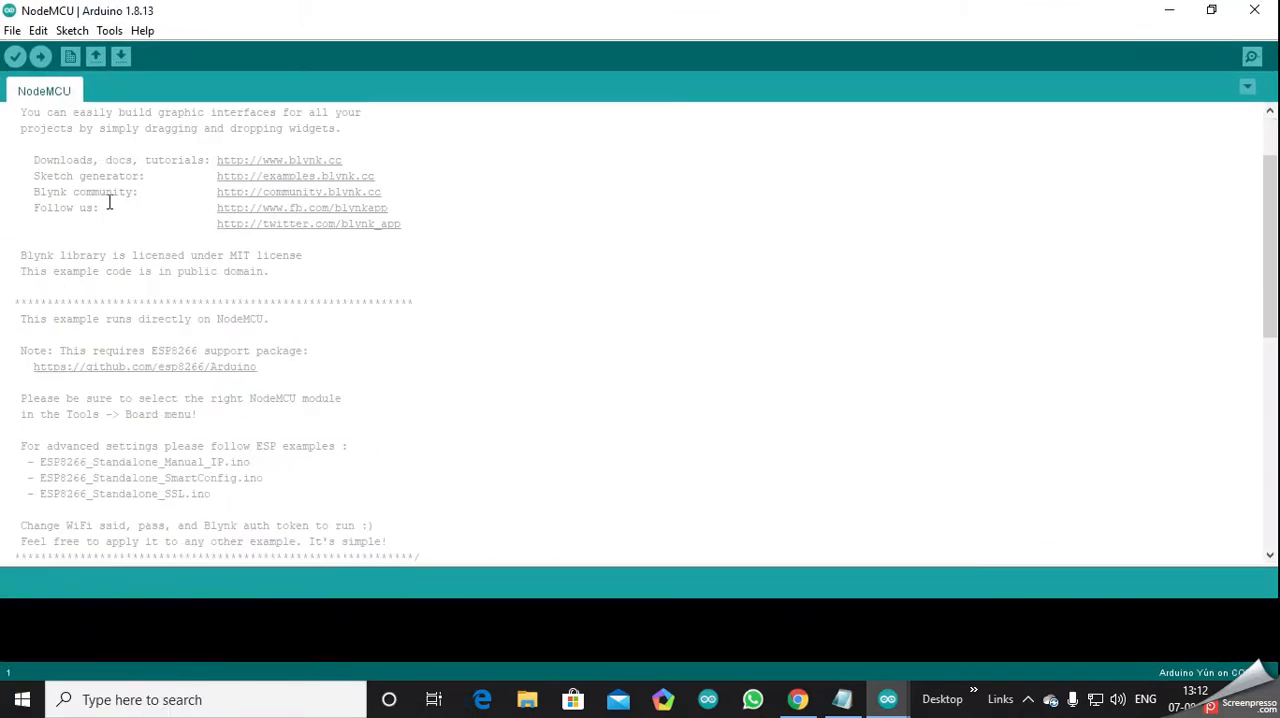
scroll(121, 231, up, 2)
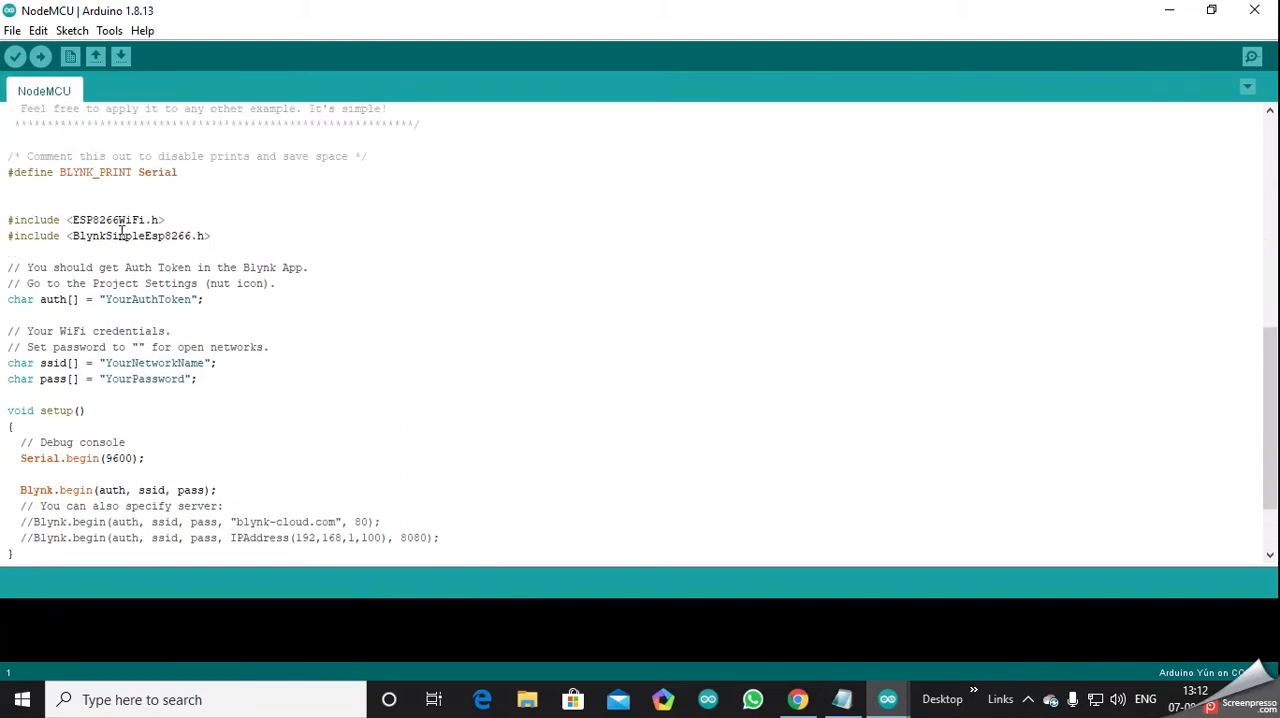
scroll(40, 273, up, 3)
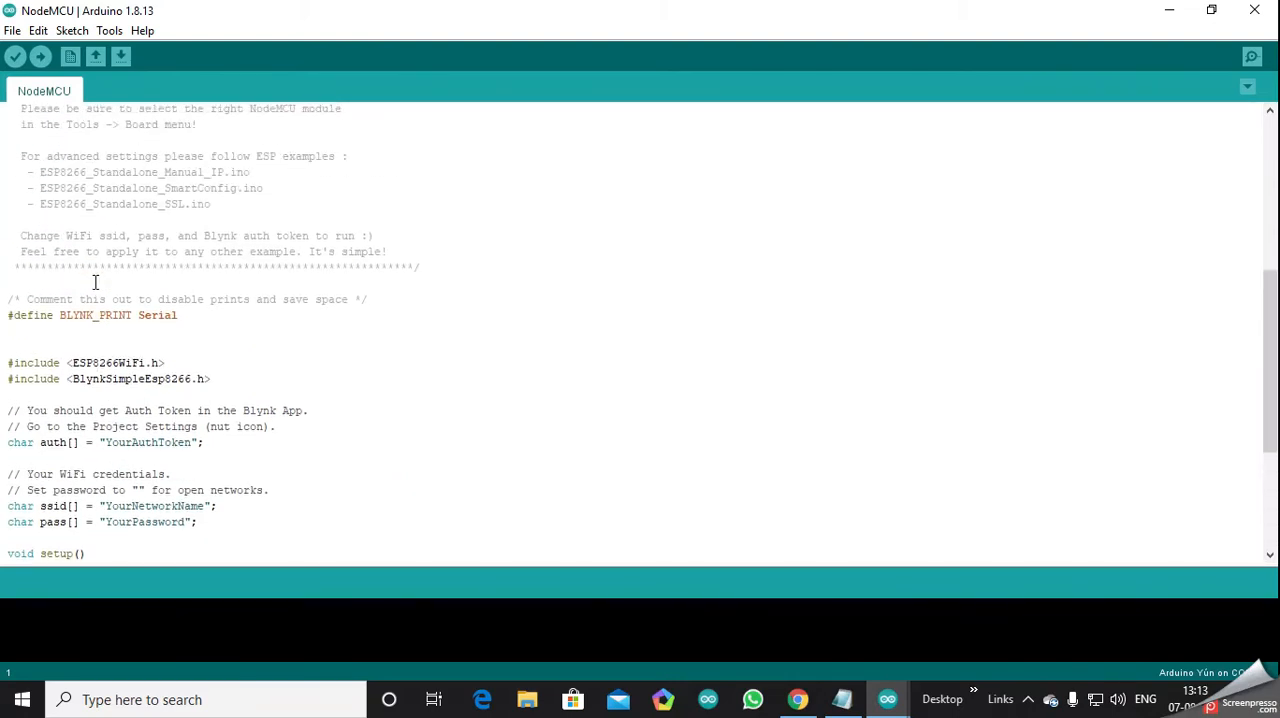
- Copy the auth token from the Blynk e-mail in Chrome and paste it over the YourAuthToken placeholder in the Arduino sketch
scroll(92, 254, up, 3)
scroll(94, 128, down, 5)
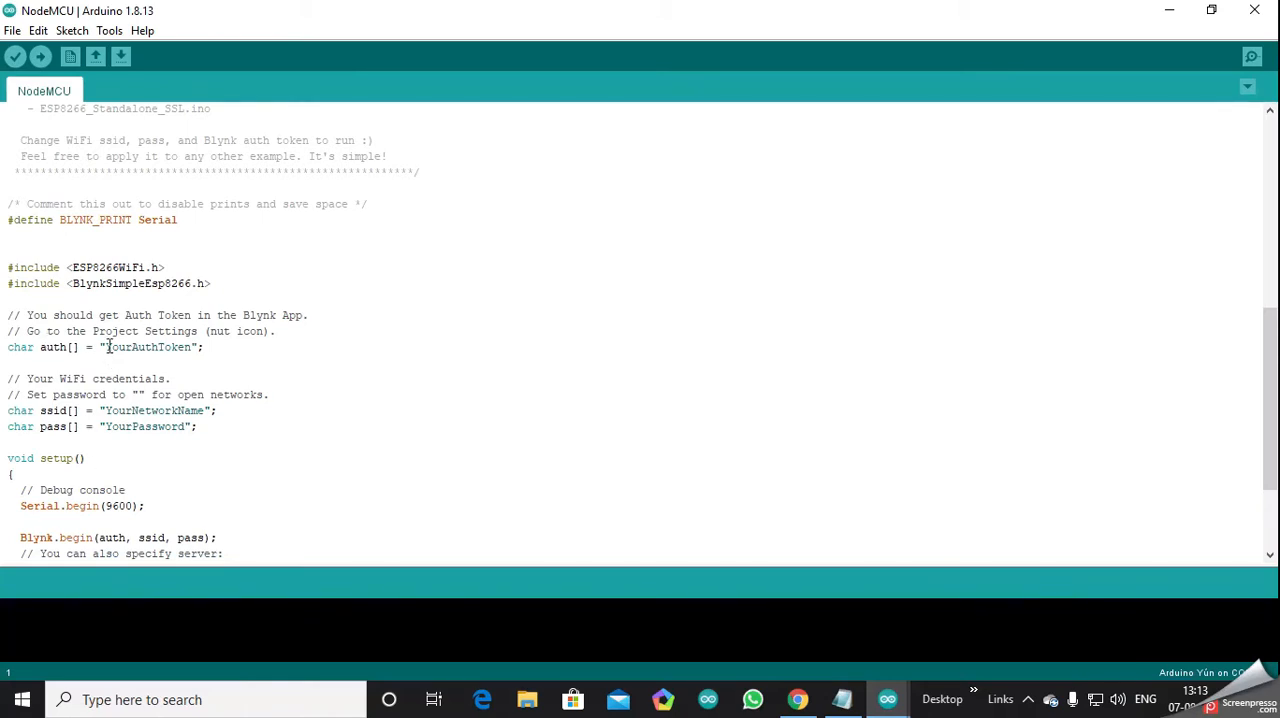
drag(108, 347, 199, 350)
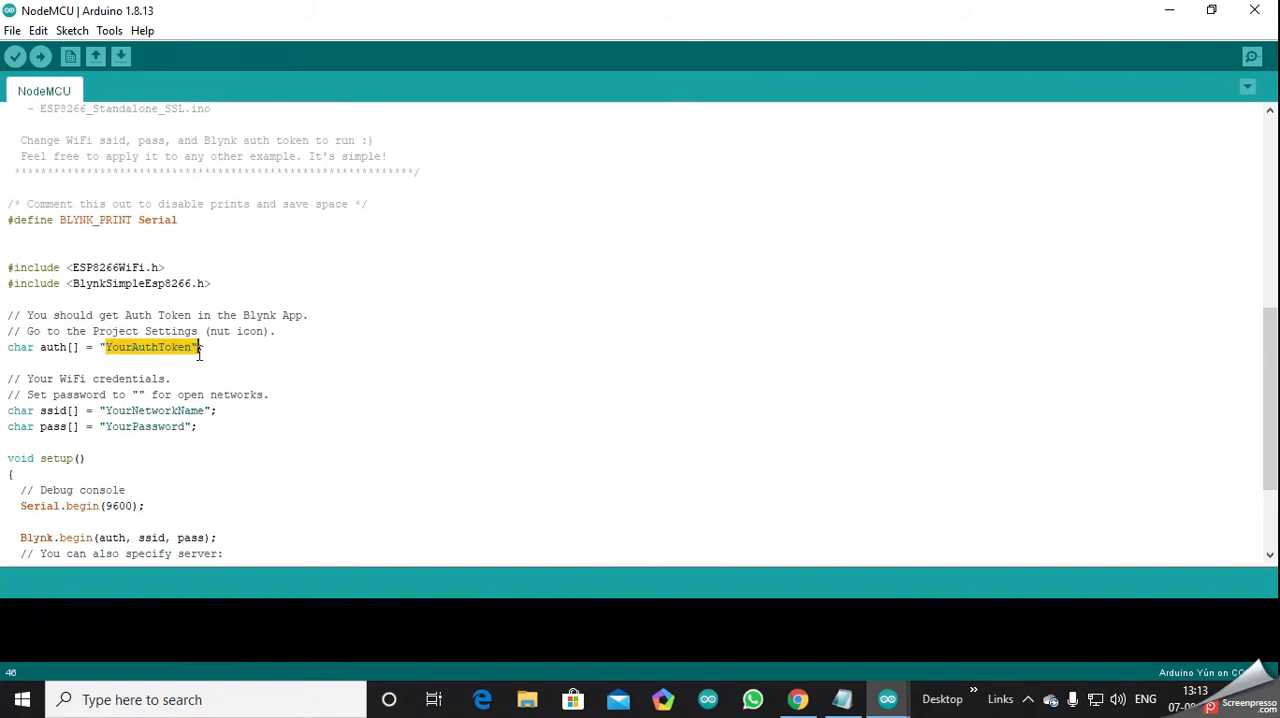
click(309, 362)
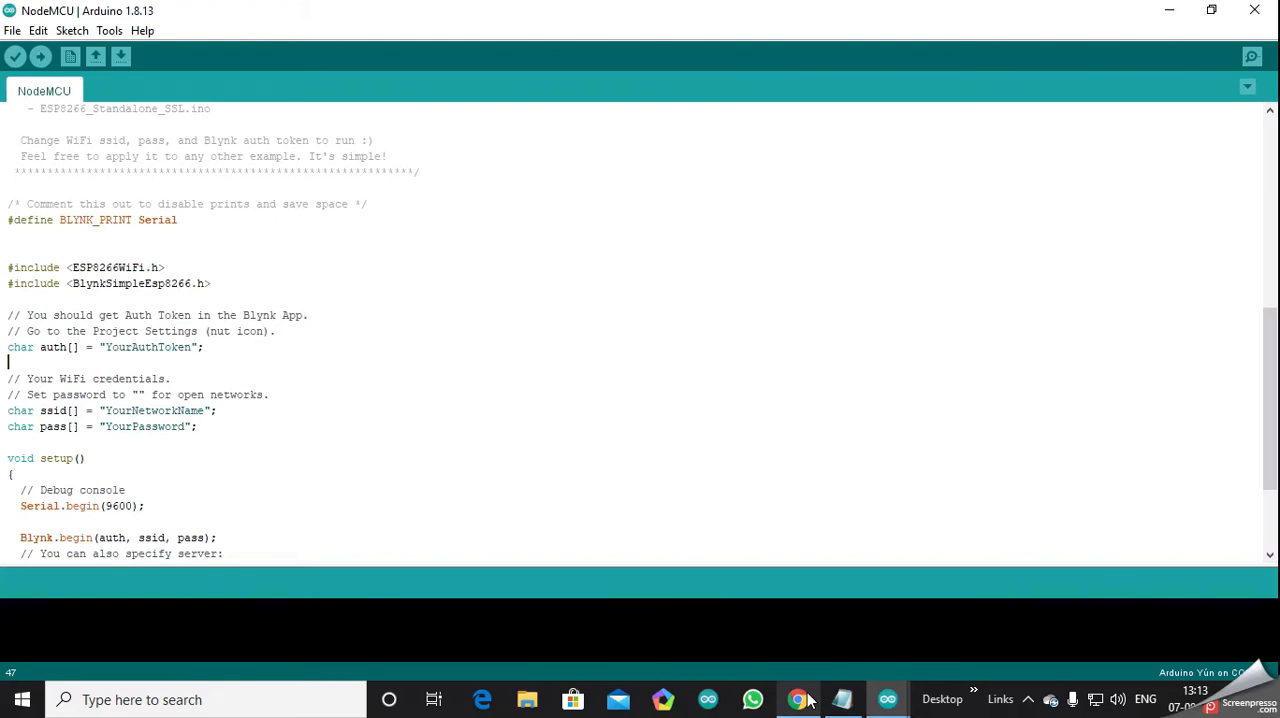
mouse_move(808, 702)
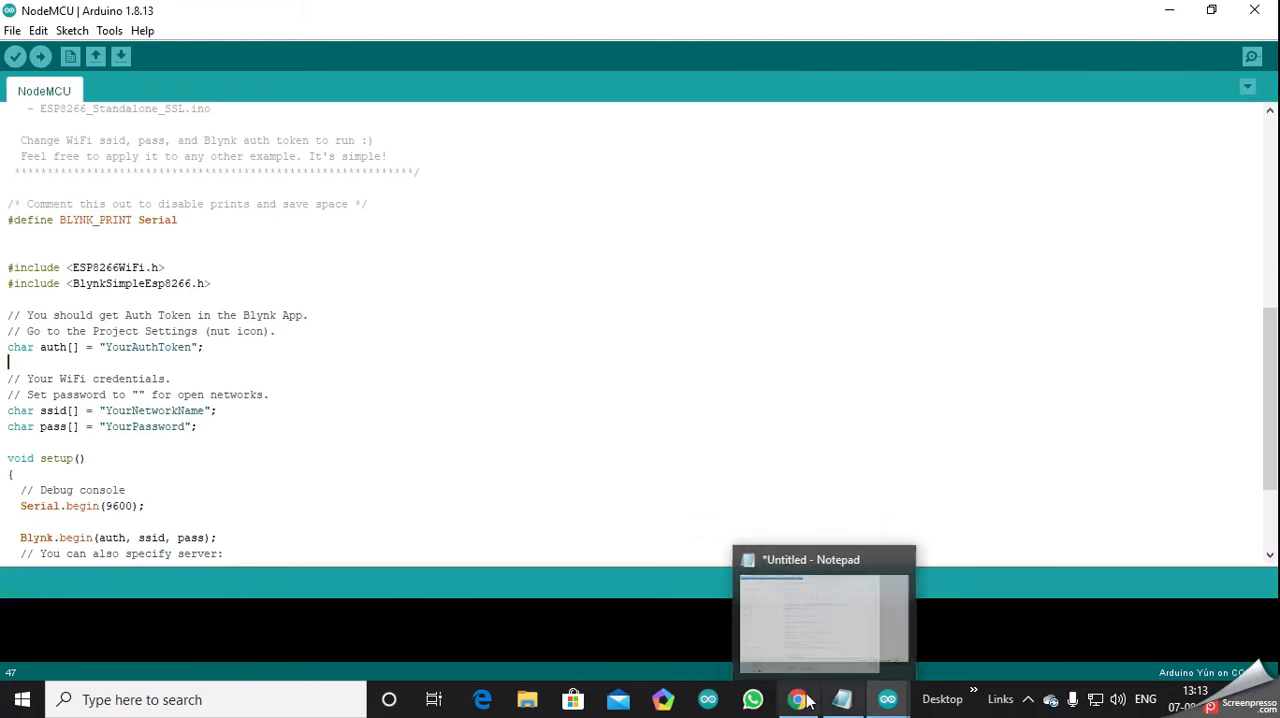
click(797, 700)
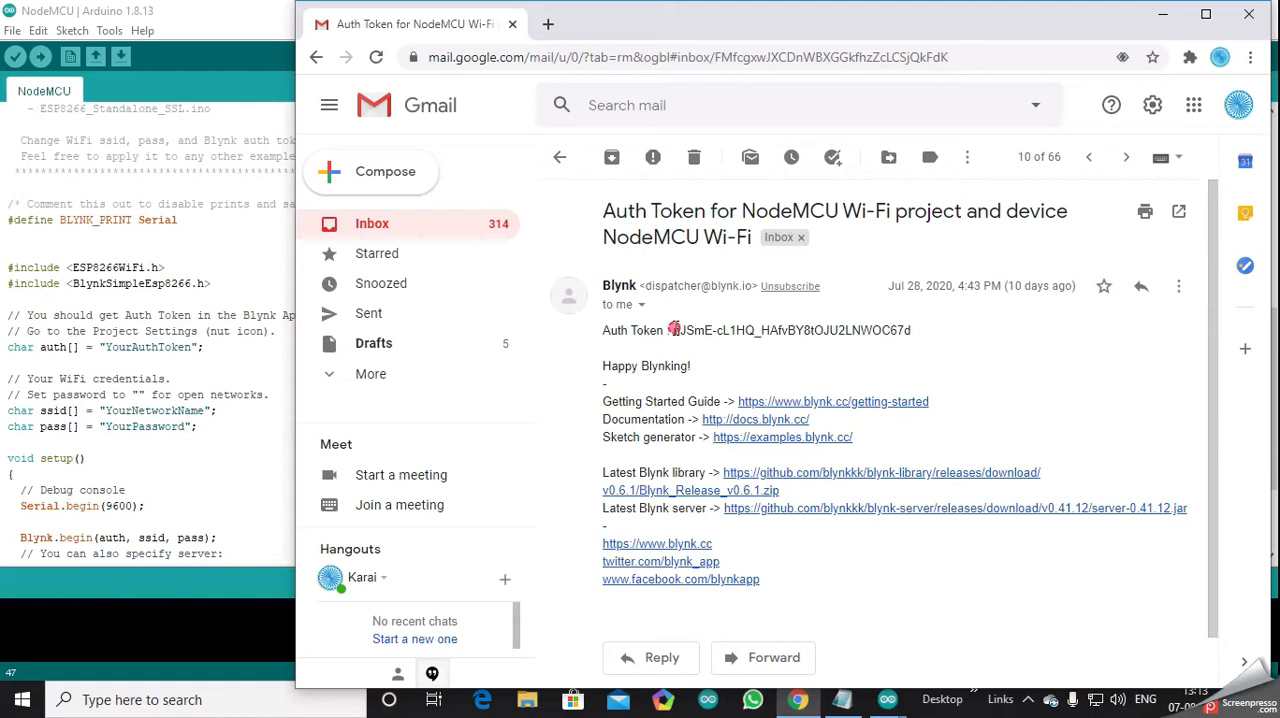
drag(673, 329, 930, 337)
key(ctrl+c)
right_click(900, 326)
click(925, 340)
click(1162, 18)
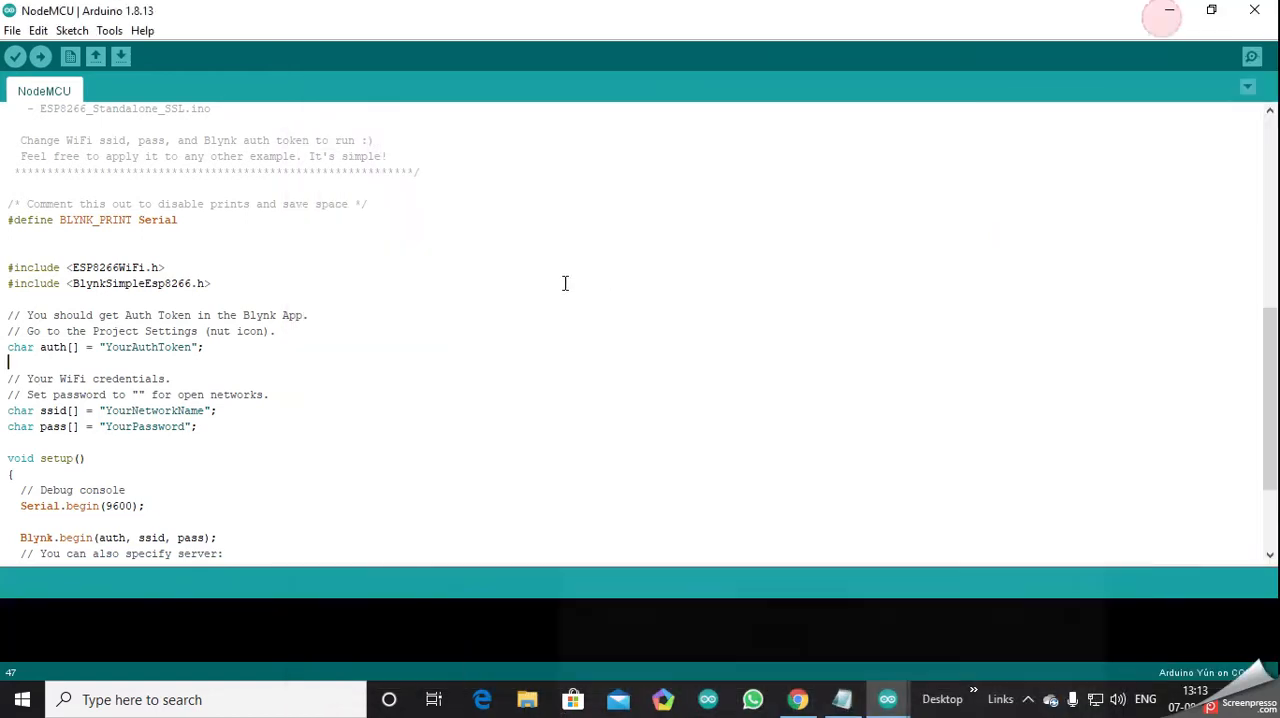
drag(107, 348, 187, 347)
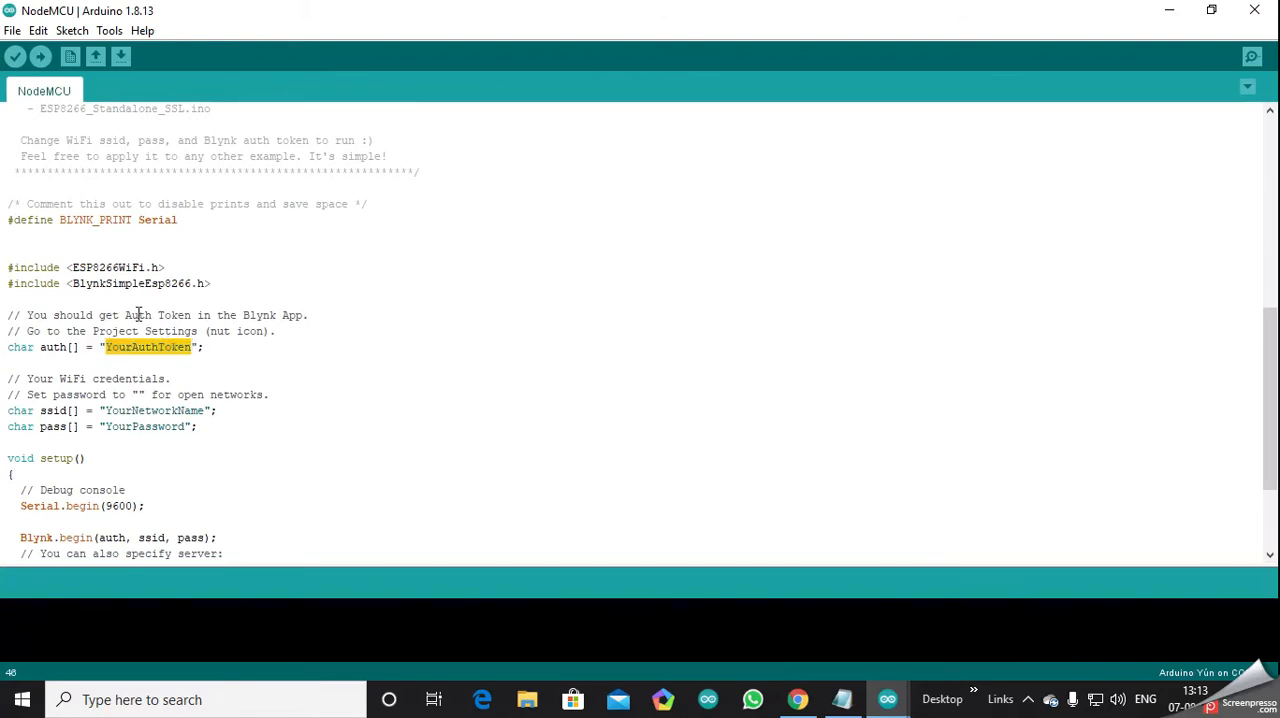
key(ctrl+v)
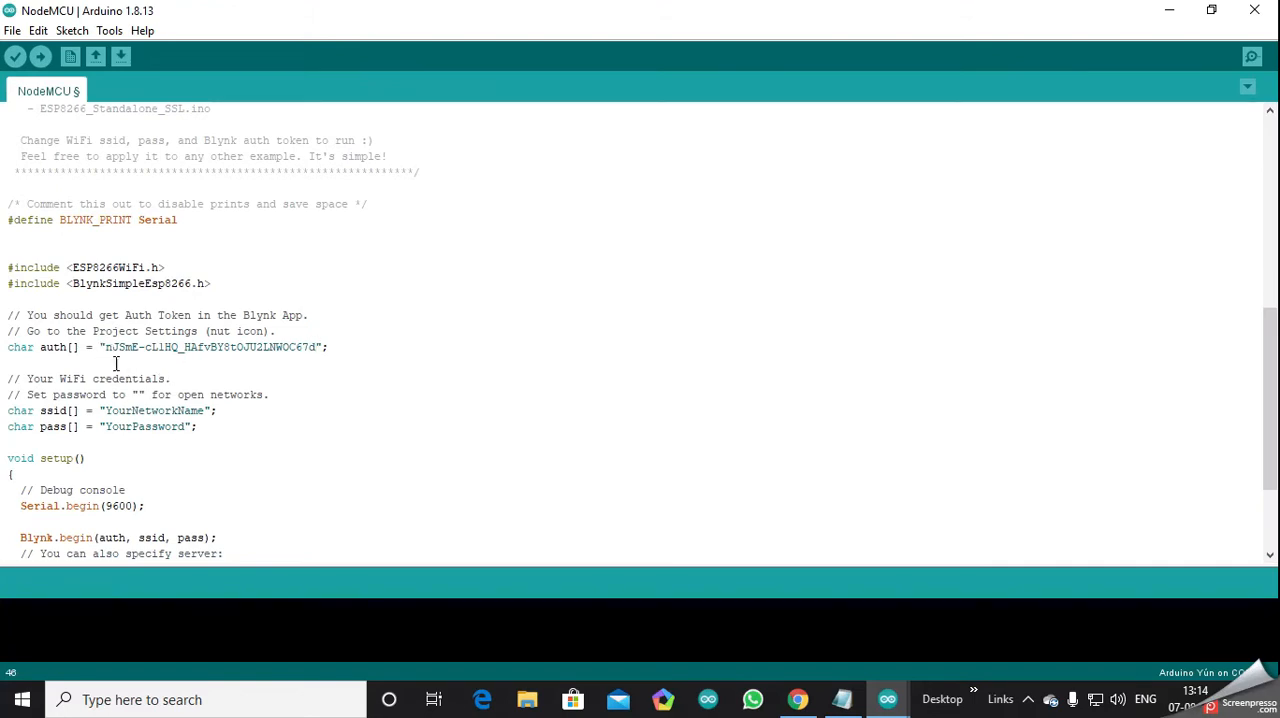
- Replace the YourNetworkName placeholder in the ssid declaration with Mywifi
drag(106, 410, 206, 408)
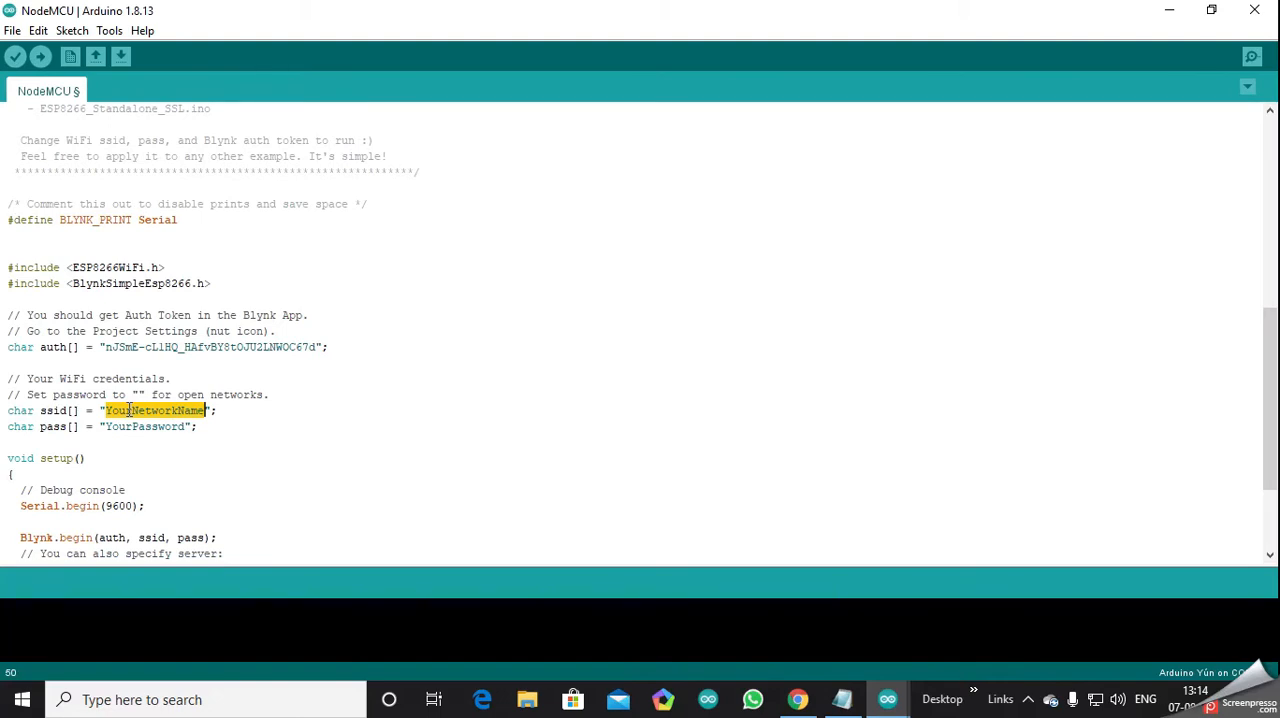
text(my)
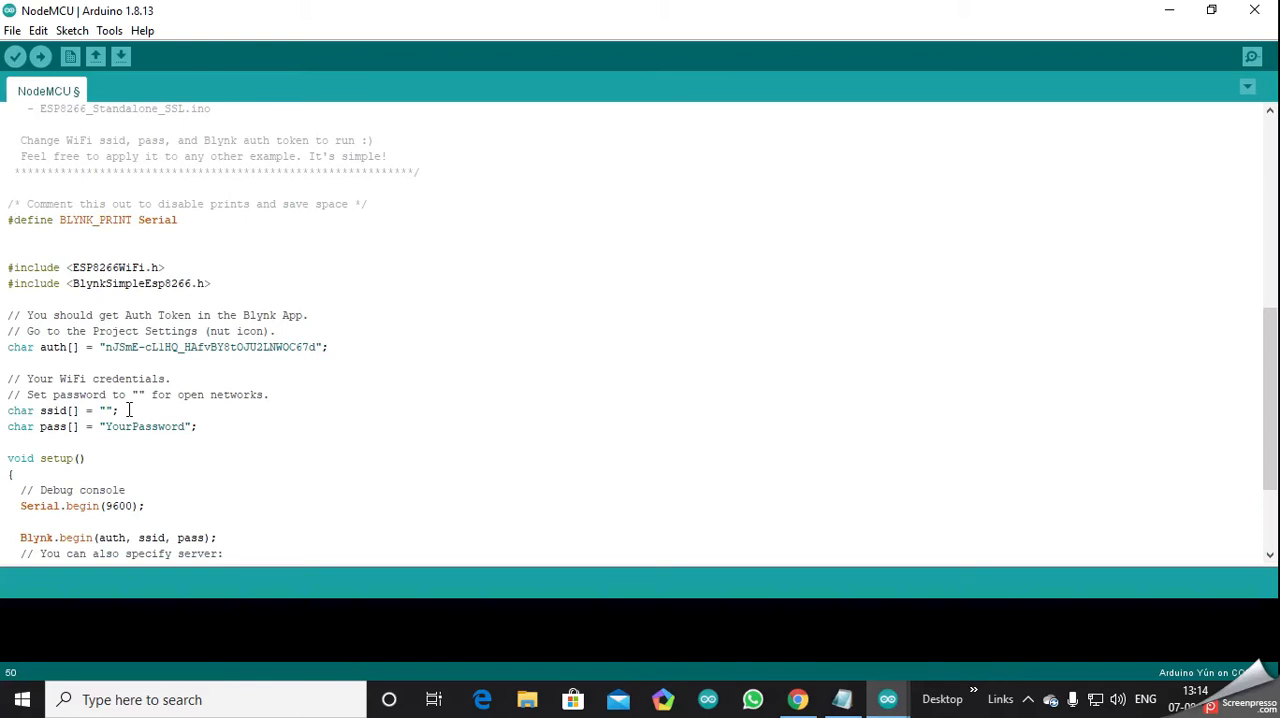
text(yWifi)
- Replace the YourPassword placeholder in the pass declaration with the WiFi password
drag(106, 426, 187, 430)
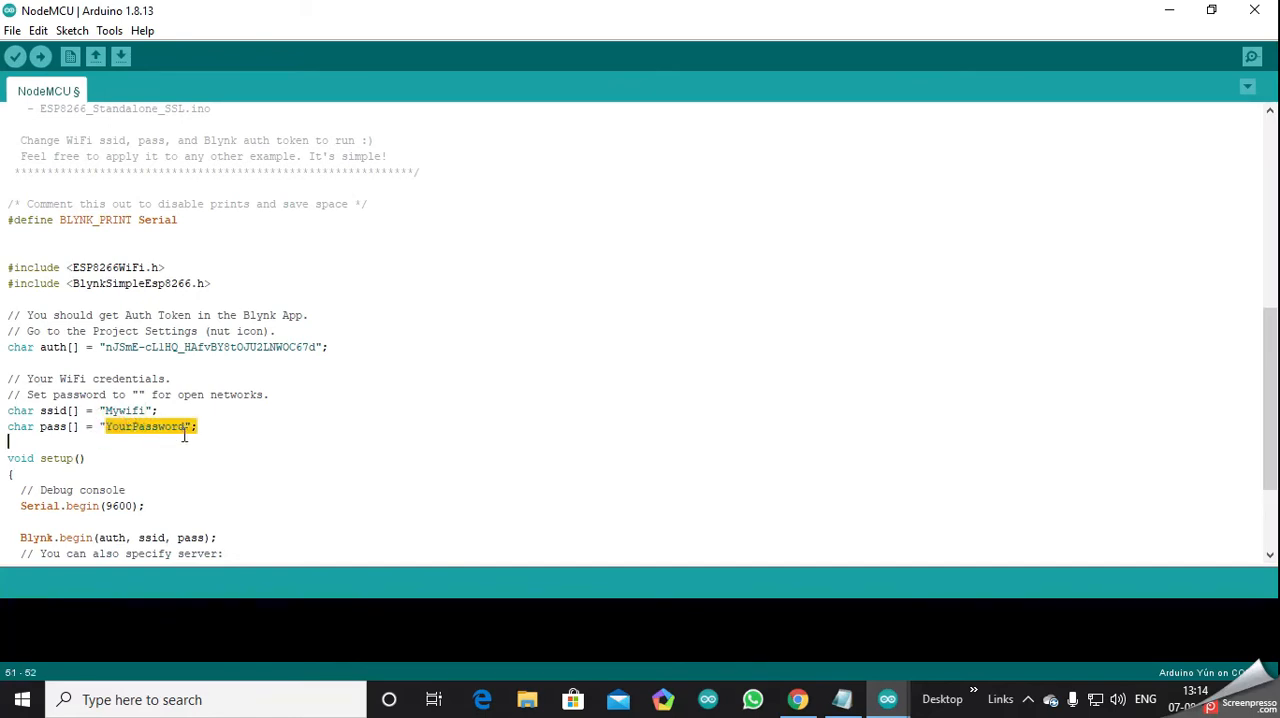
text(123)
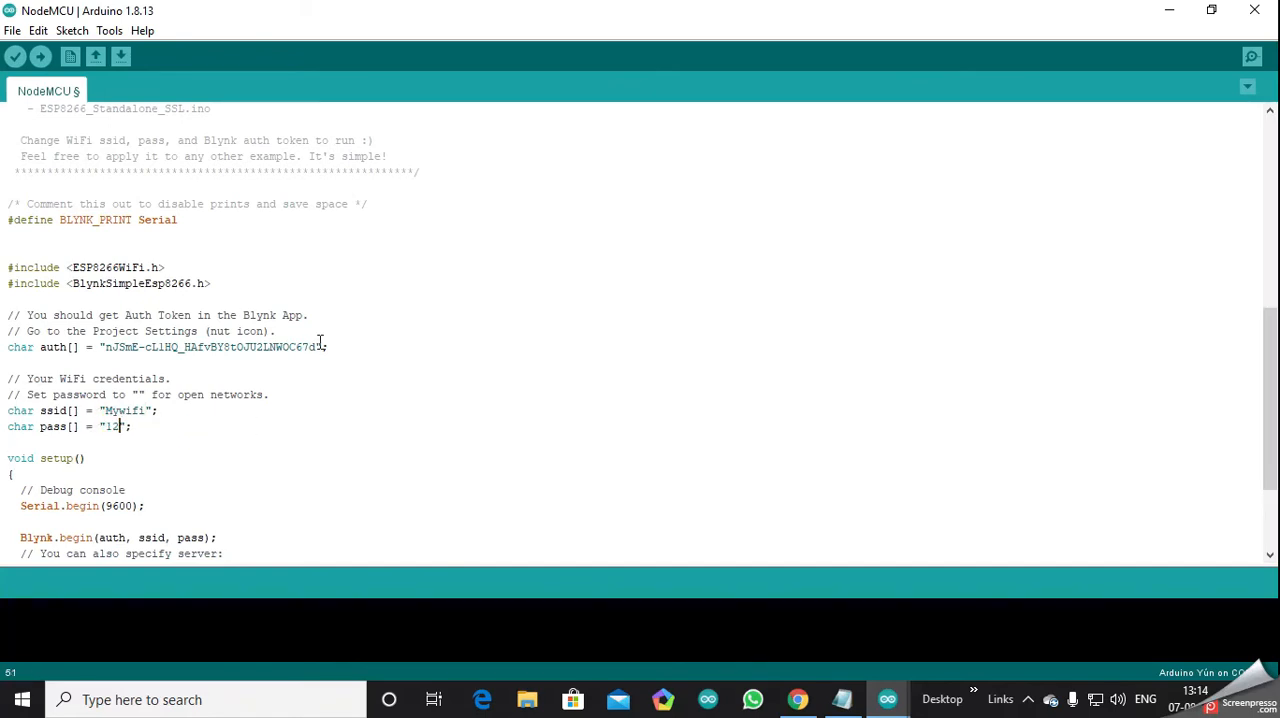
text(45678)
- Set the sketch's target board to NodeMCU 1.0 (ESP-12E Module) from the ESP8266 Boards (2.7.2) group
scroll(142, 512, down, 3)
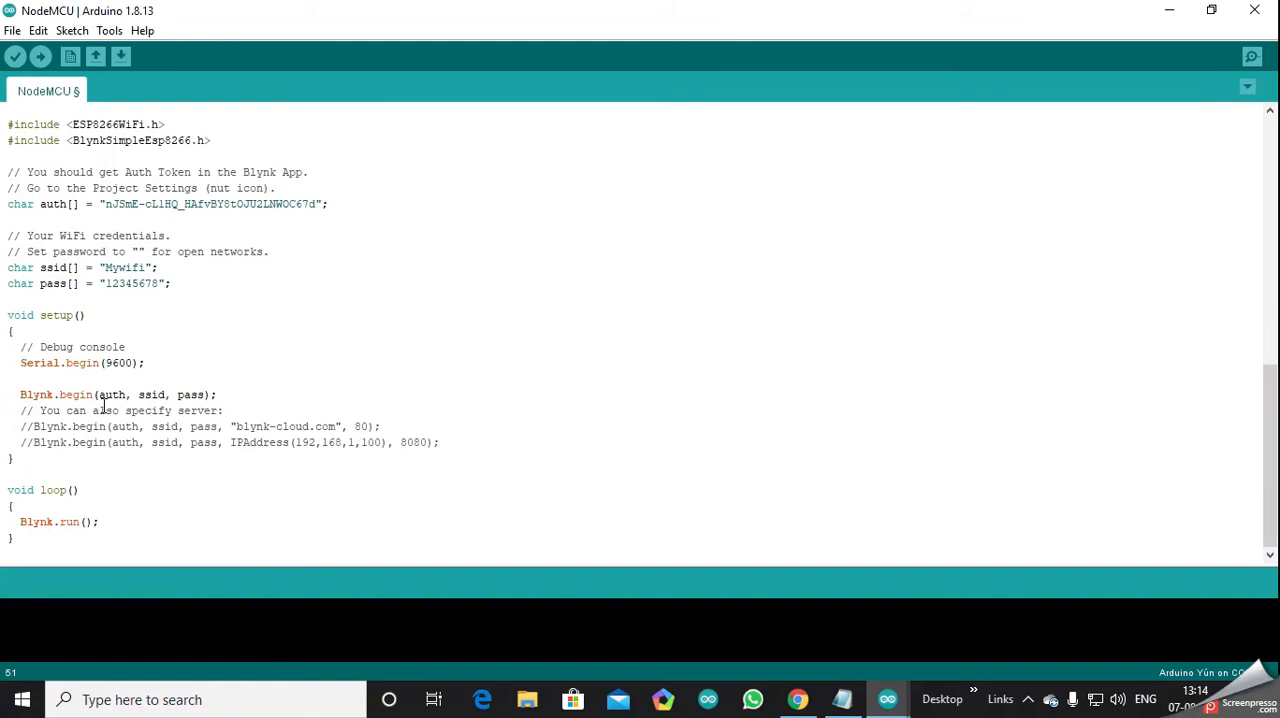
scroll(130, 152, up, 6)
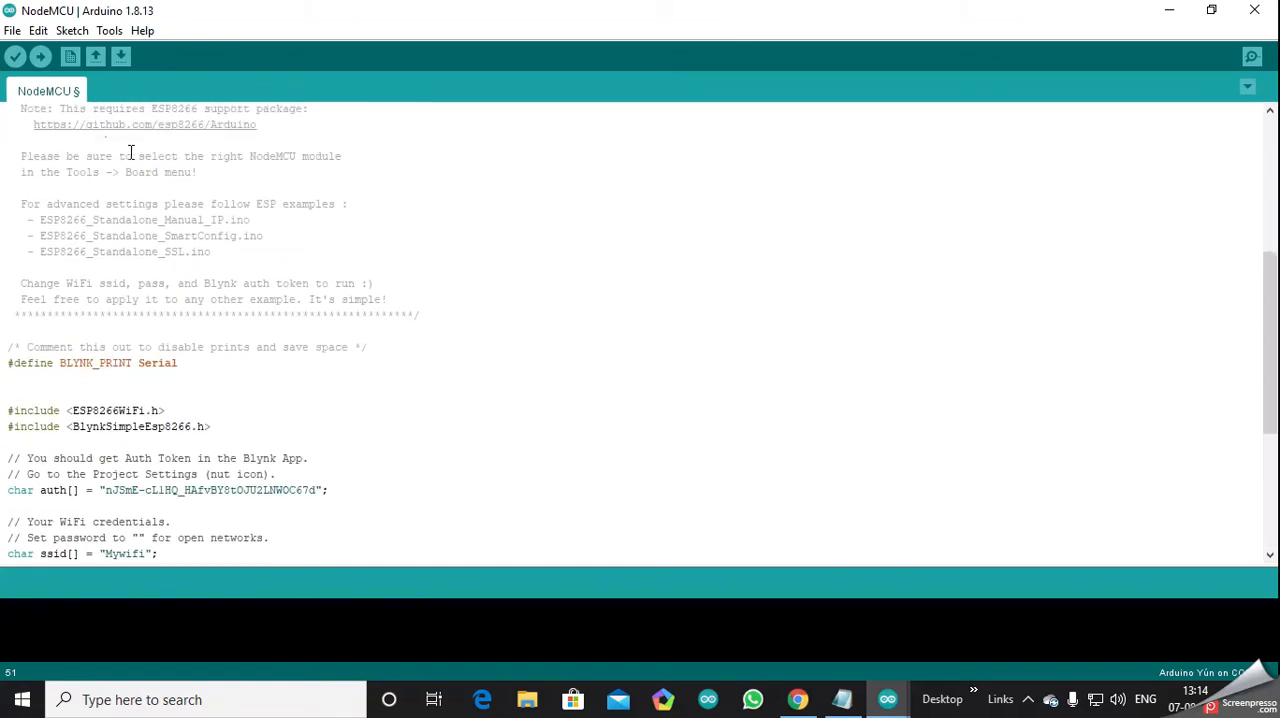
click(107, 36)
mouse_move(172, 216)
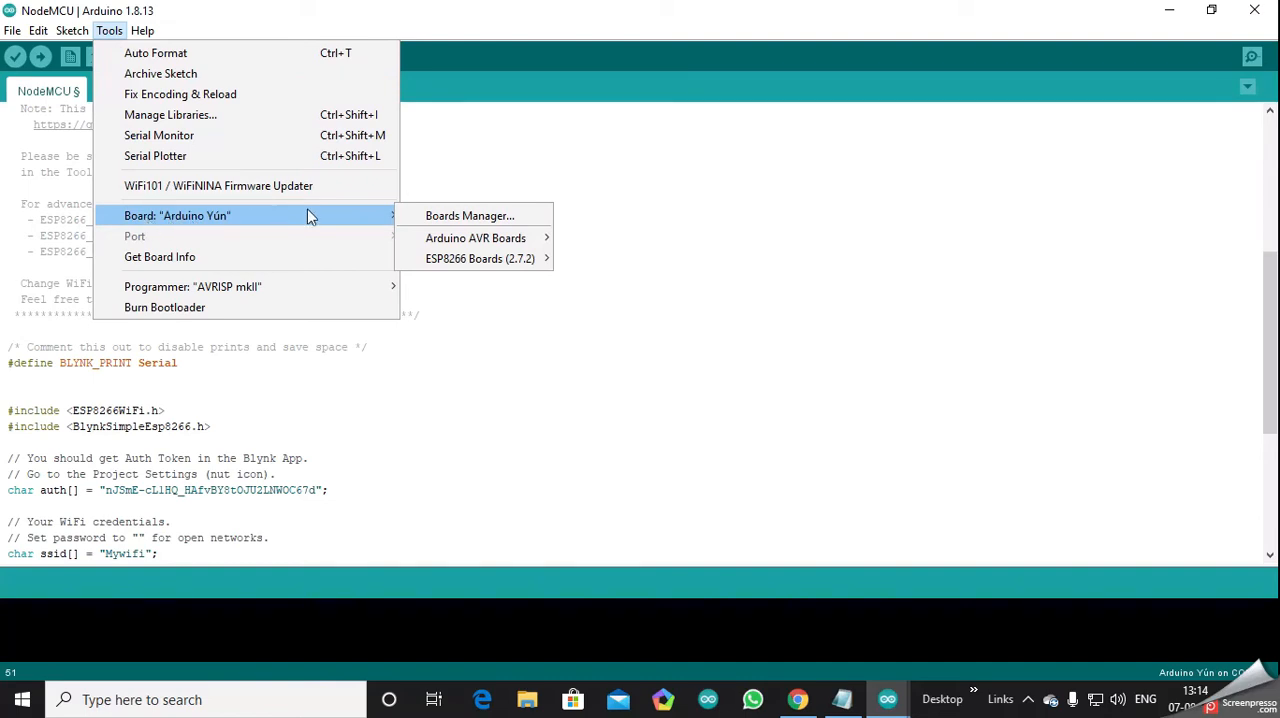
mouse_move(468, 263)
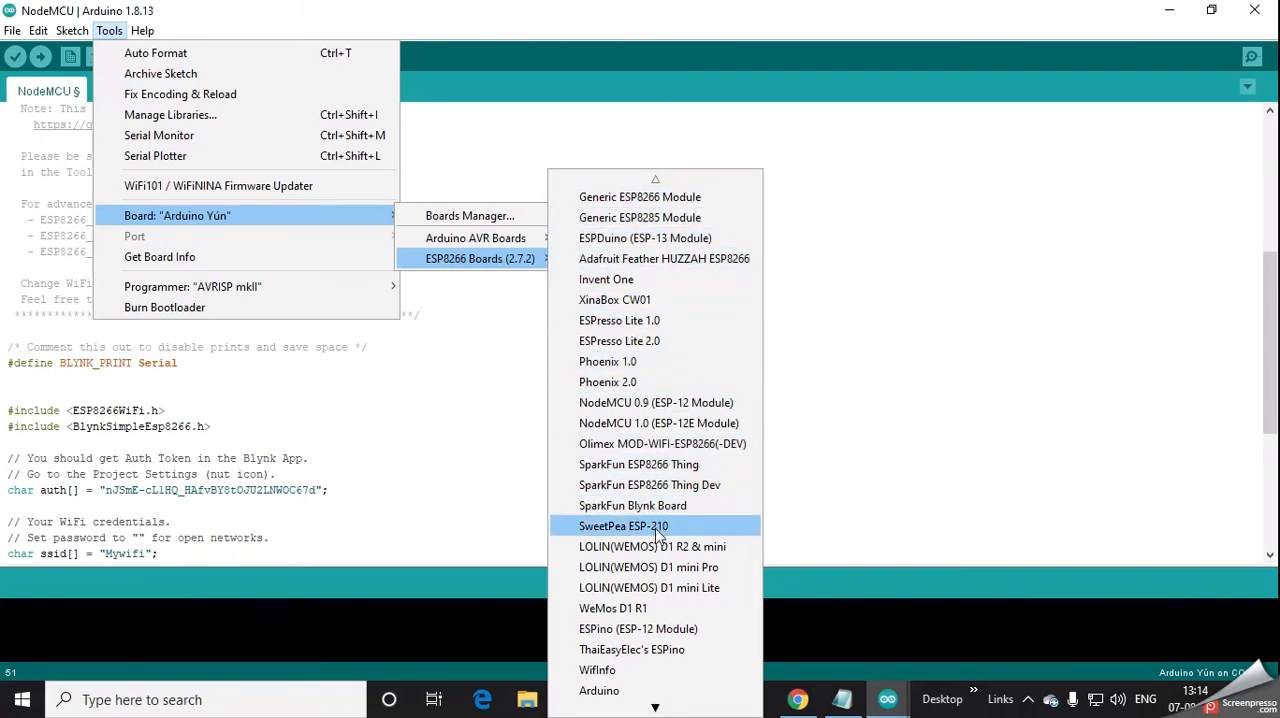
click(641, 427)
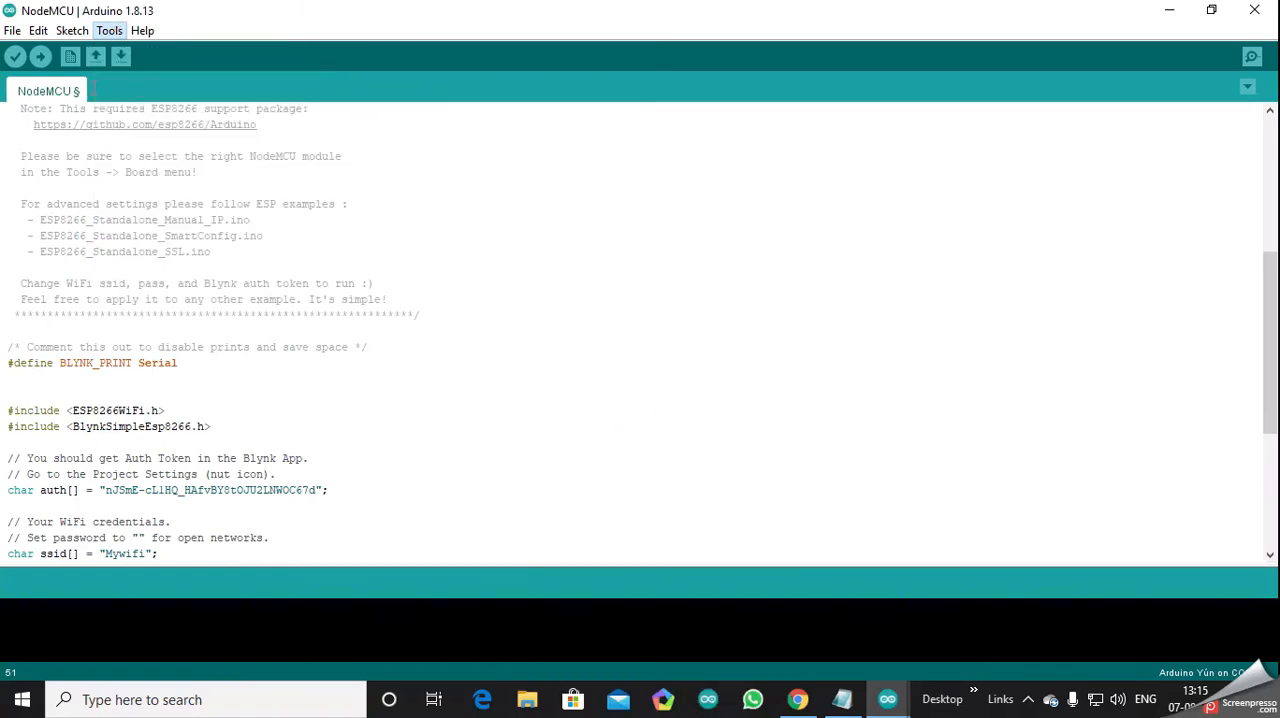
click(109, 30)
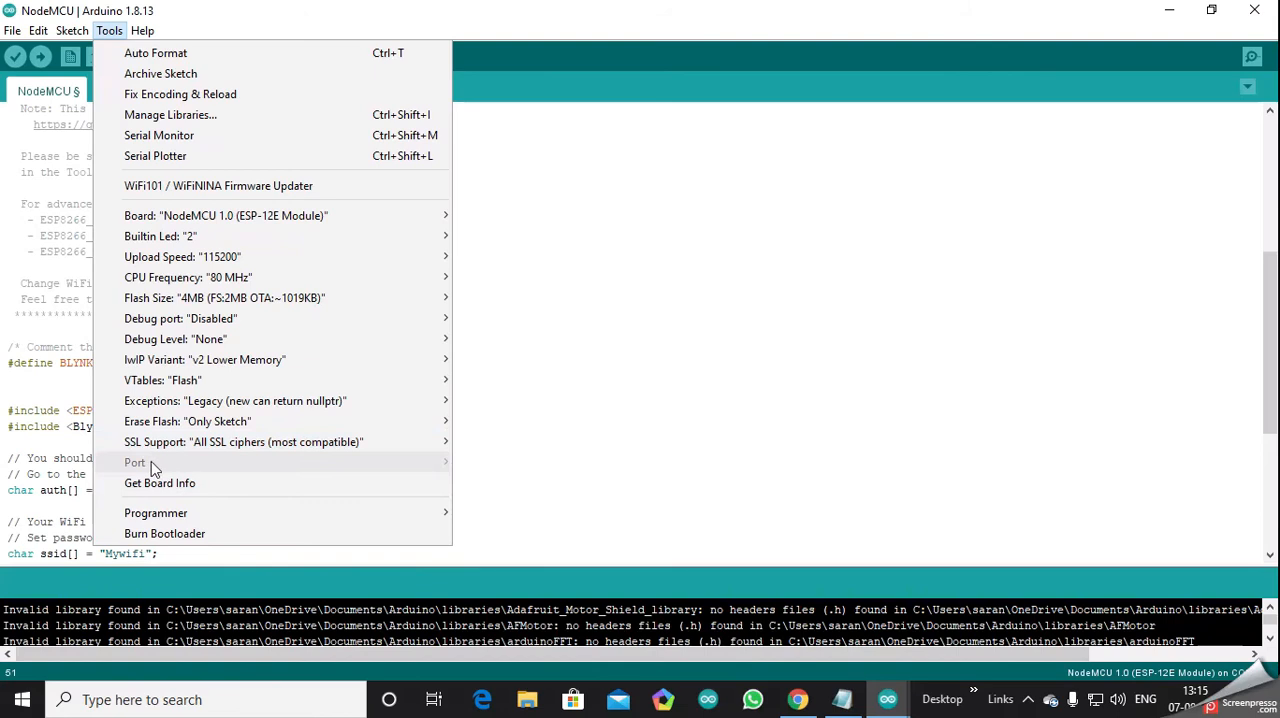
click(560, 413)
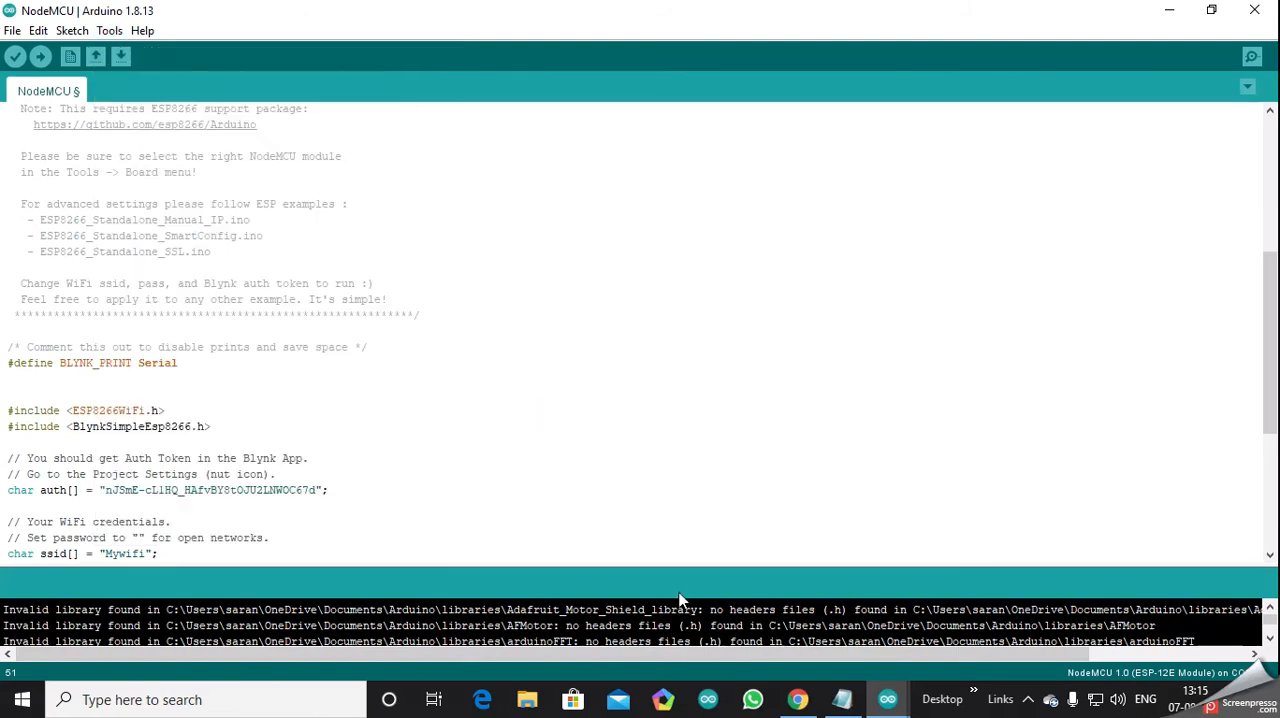
click(1027, 700)
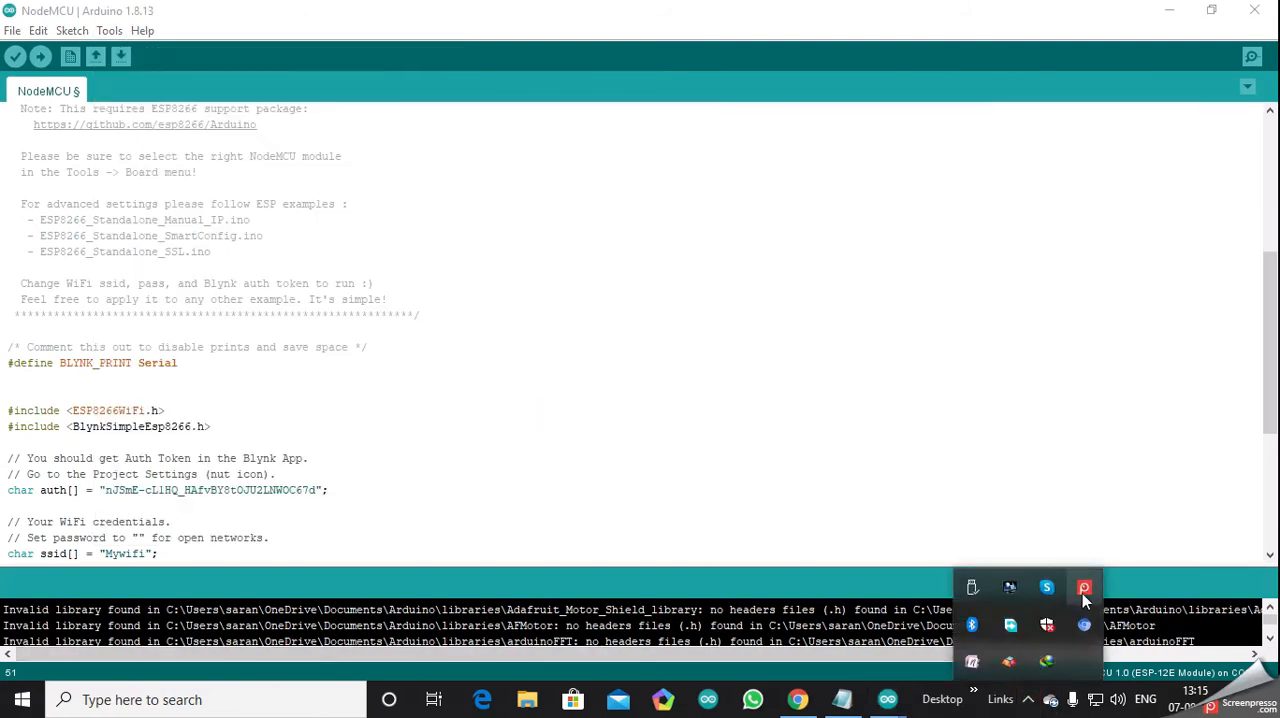
click(1084, 587)
click(960, 511)
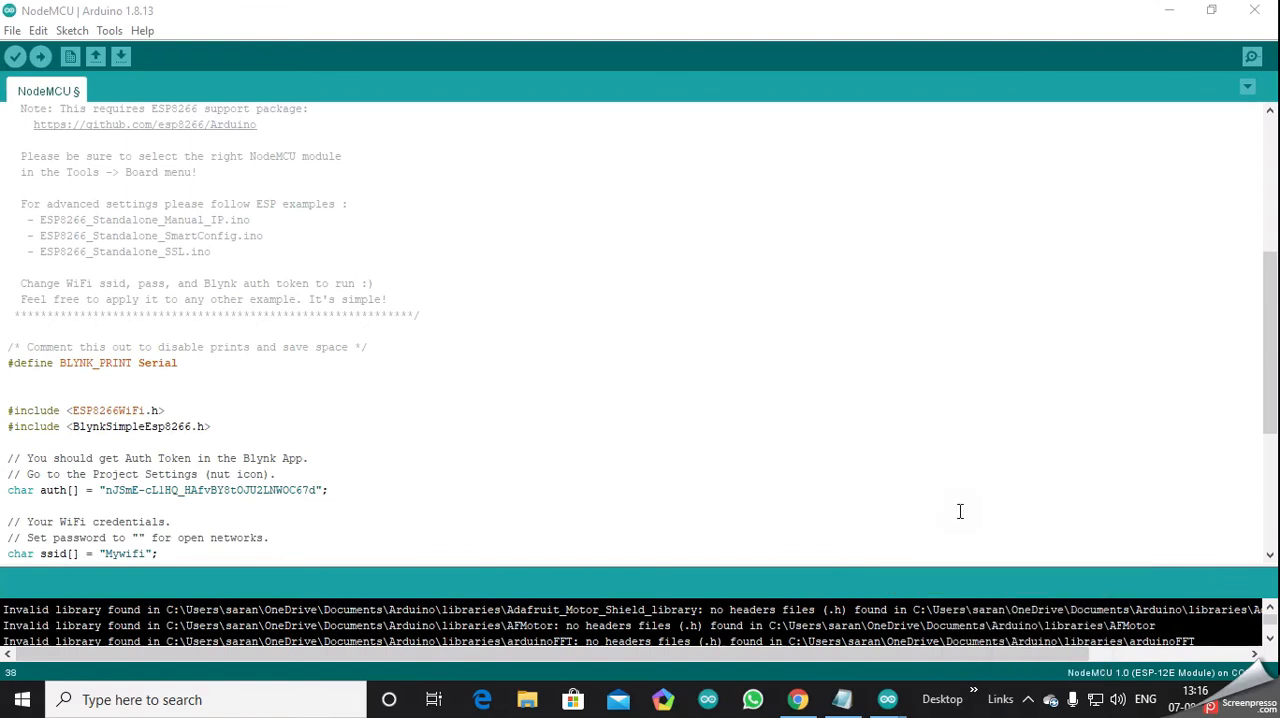
- Select COM3 as the serial port for the NodeMCU board
click(110, 32)
click(114, 32)
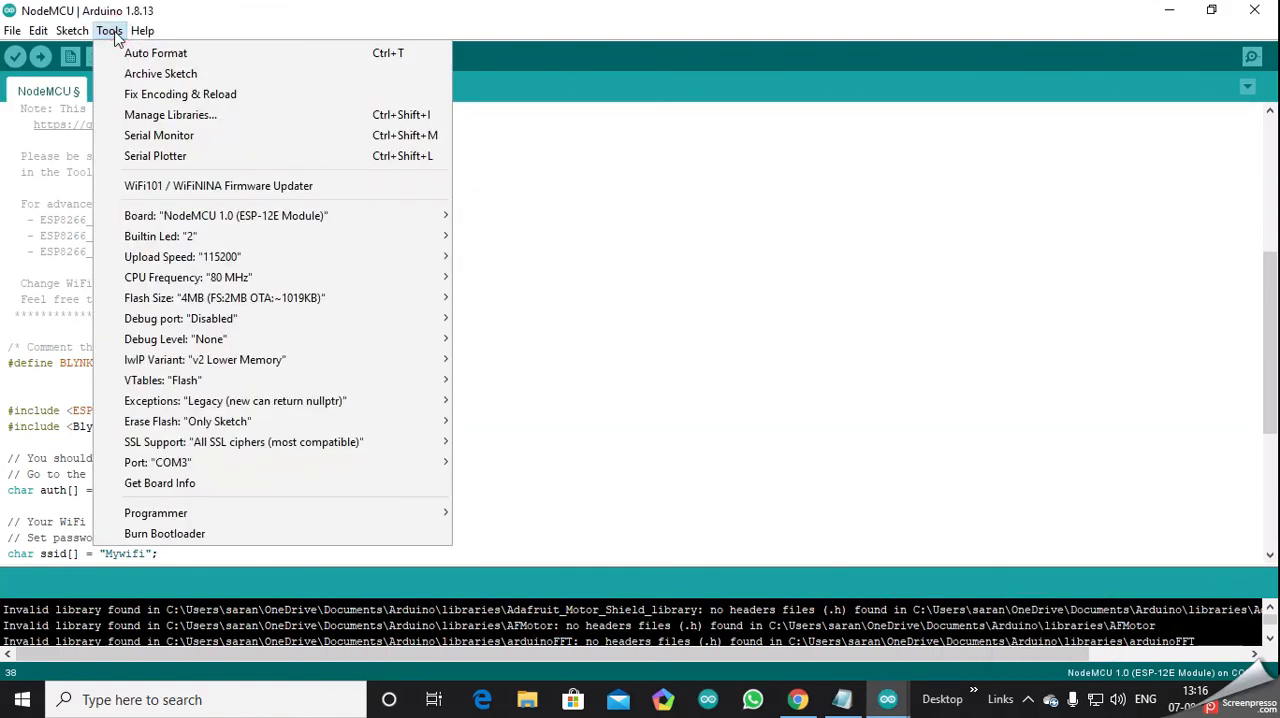
mouse_move(162, 470)
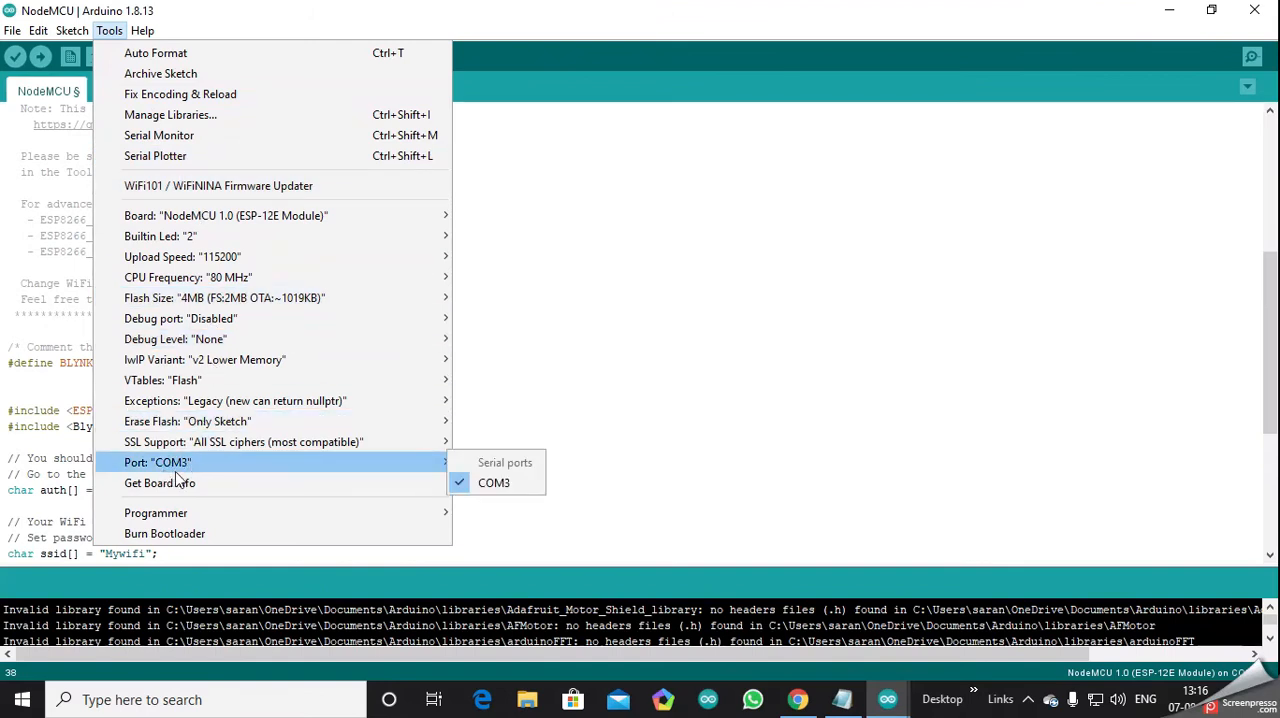
click(489, 478)
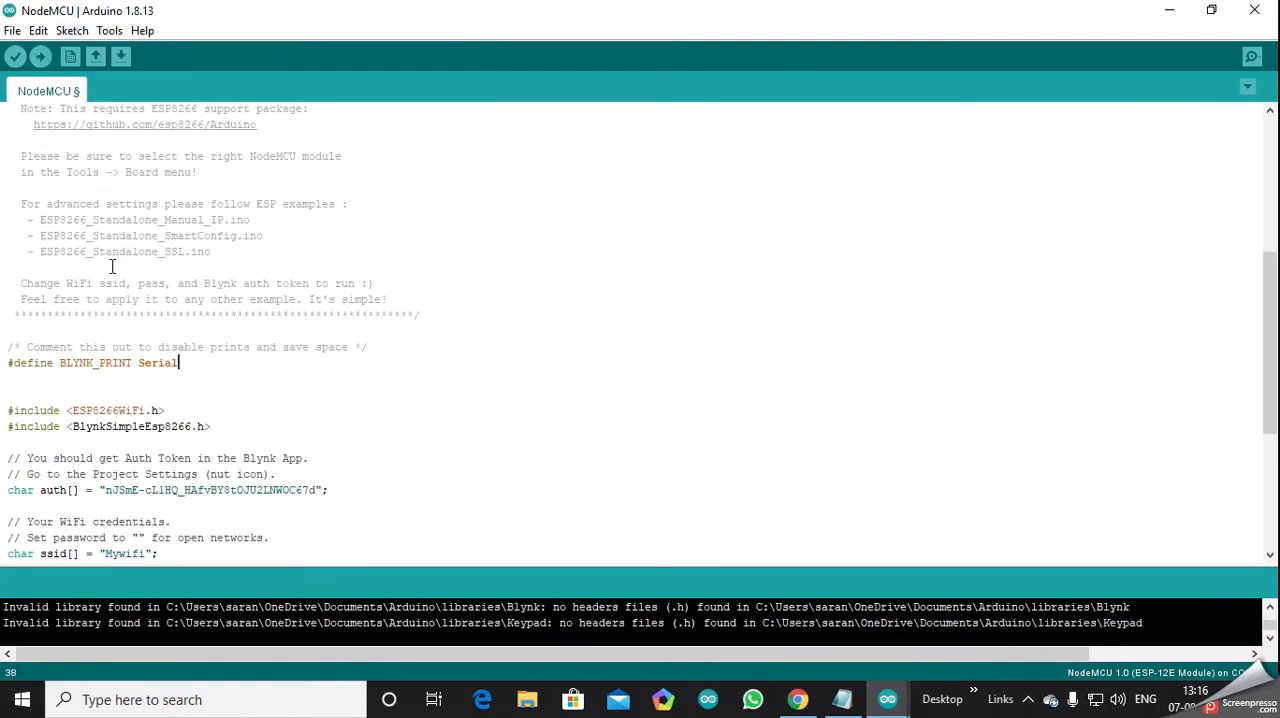
- Review the NodeMCU sketch's credentials, setup and loop code, and its header comments
scroll(144, 457, down, 2)
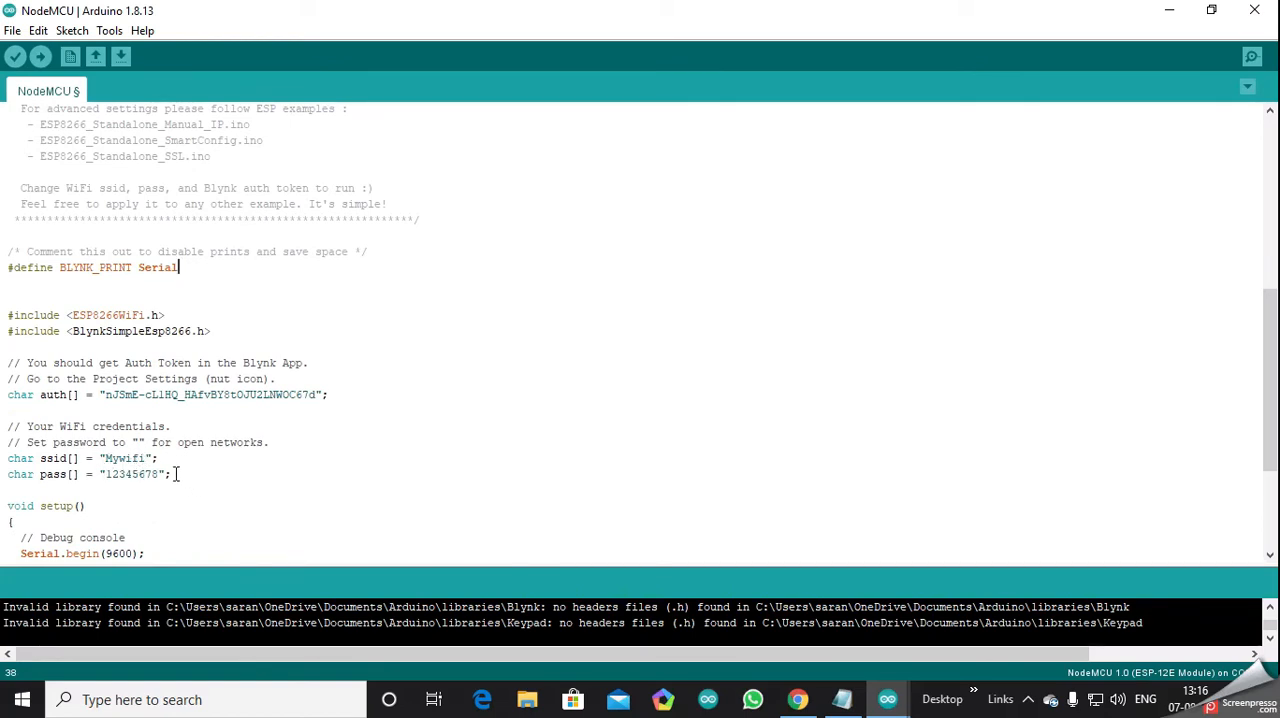
scroll(170, 470, down, 4)
scroll(166, 462, up, 3)
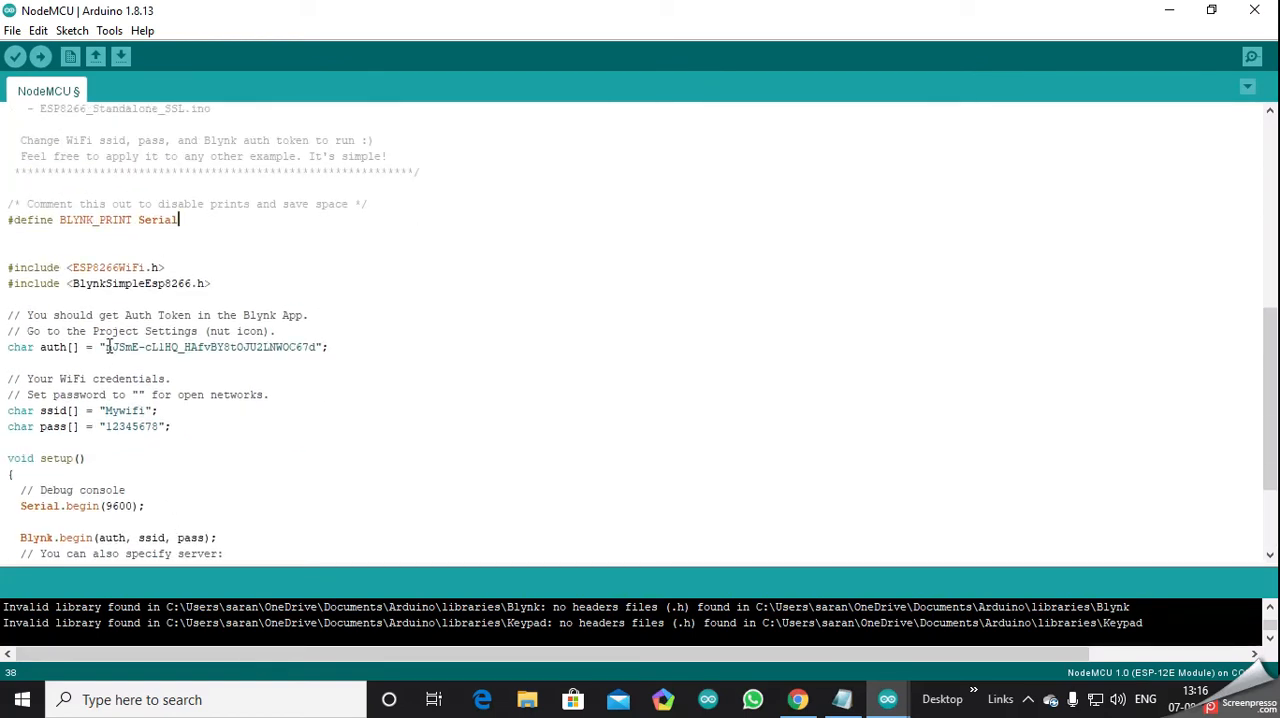
scroll(294, 397, down, 3)
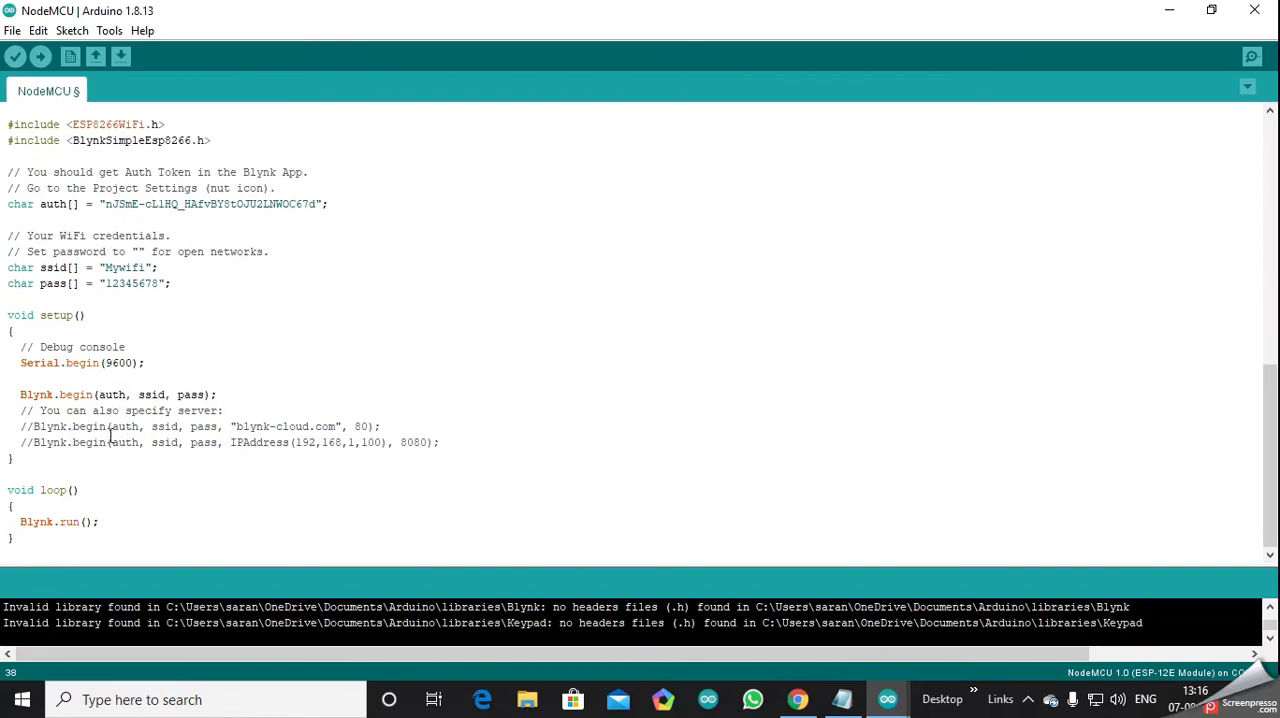
scroll(207, 488, up, 13)
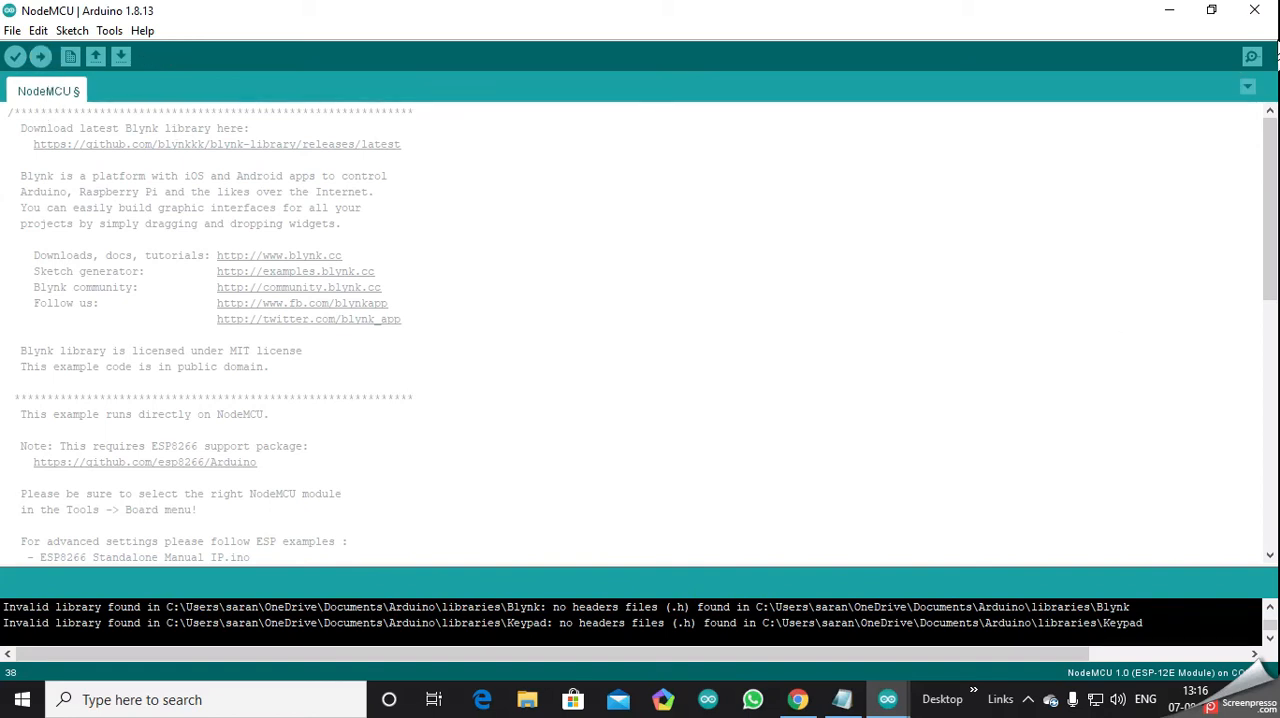
- Minimize the NodeMCU sketch and close the sketch_aug07a sketch without saving its changes
click(1168, 9)
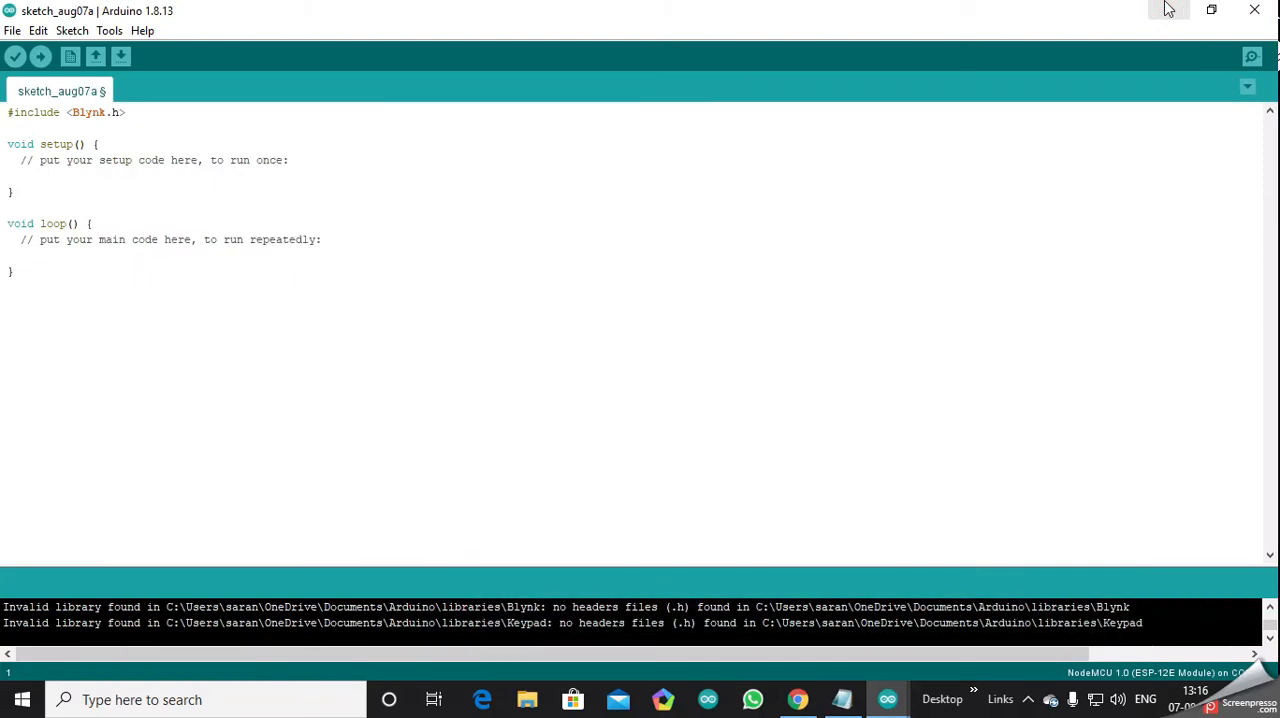
click(1254, 9)
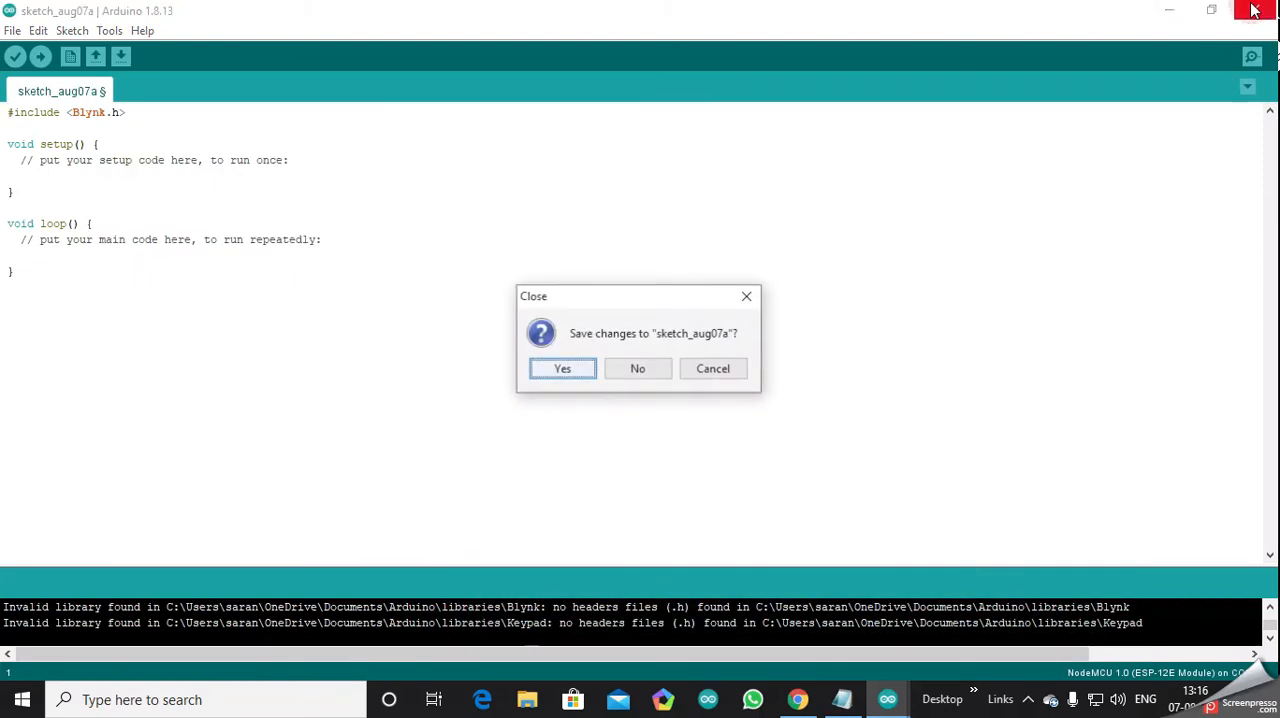
click(638, 369)
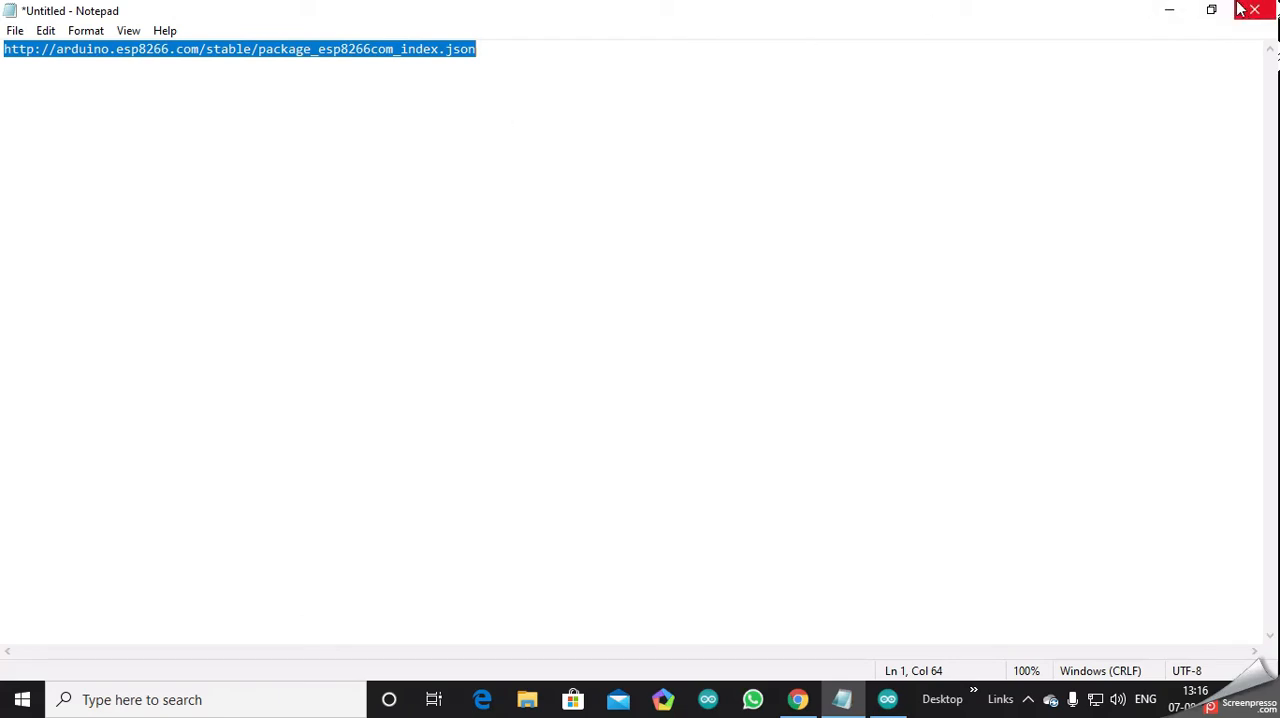
- Start closing the untitled Notepad note, cancel at the save prompt, and minimize its window instead
click(1270, 10)
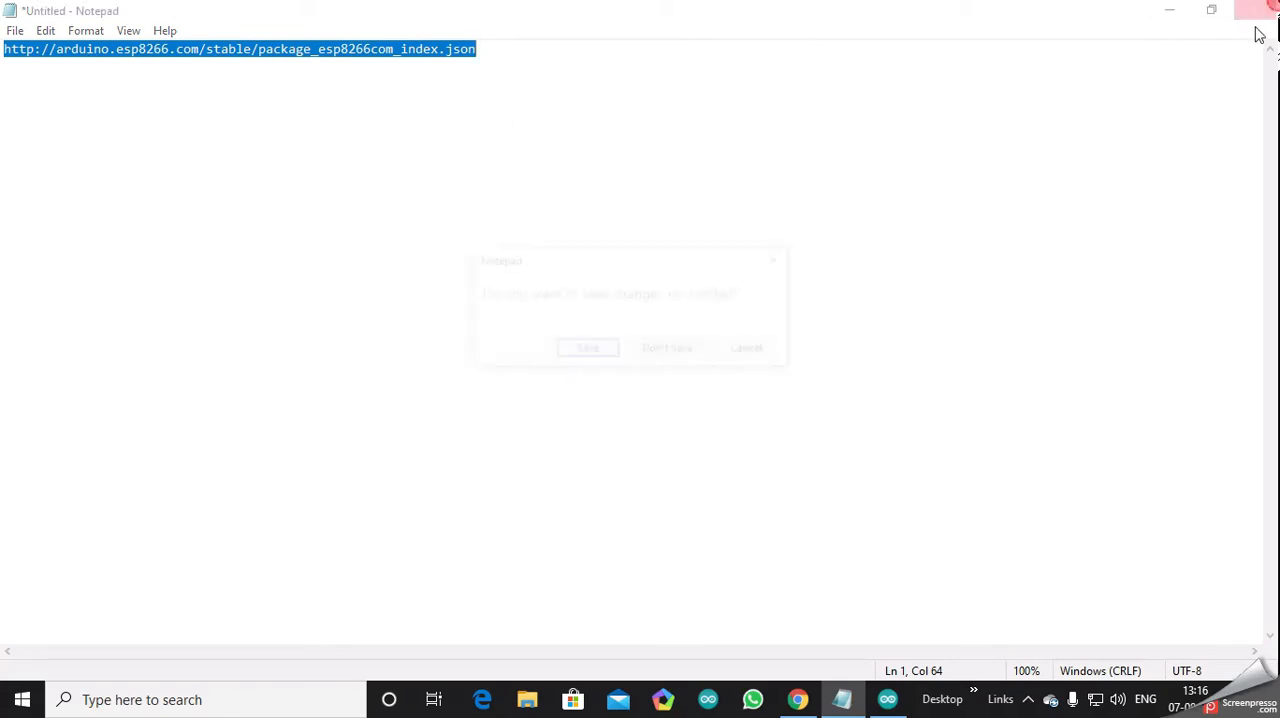
click(776, 262)
click(1169, 10)
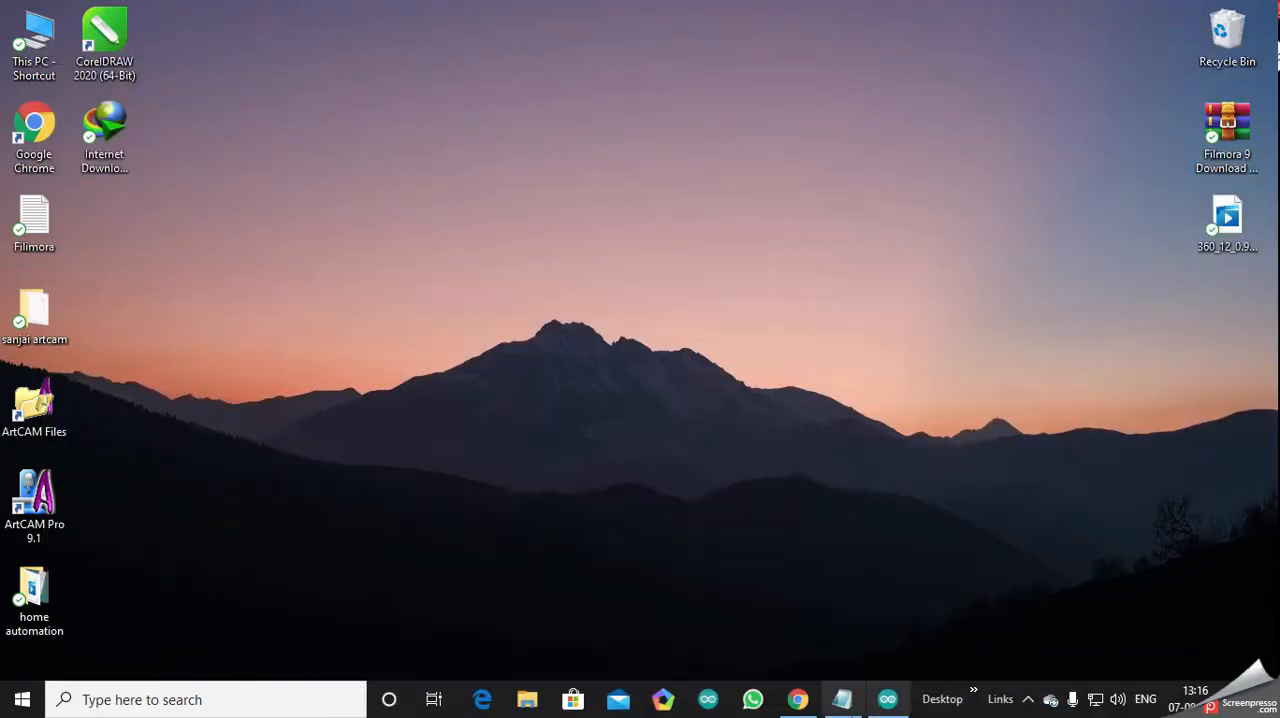
- Bring the minimized NodeMCU sketch back and close it without saving the changes
click(887, 699)
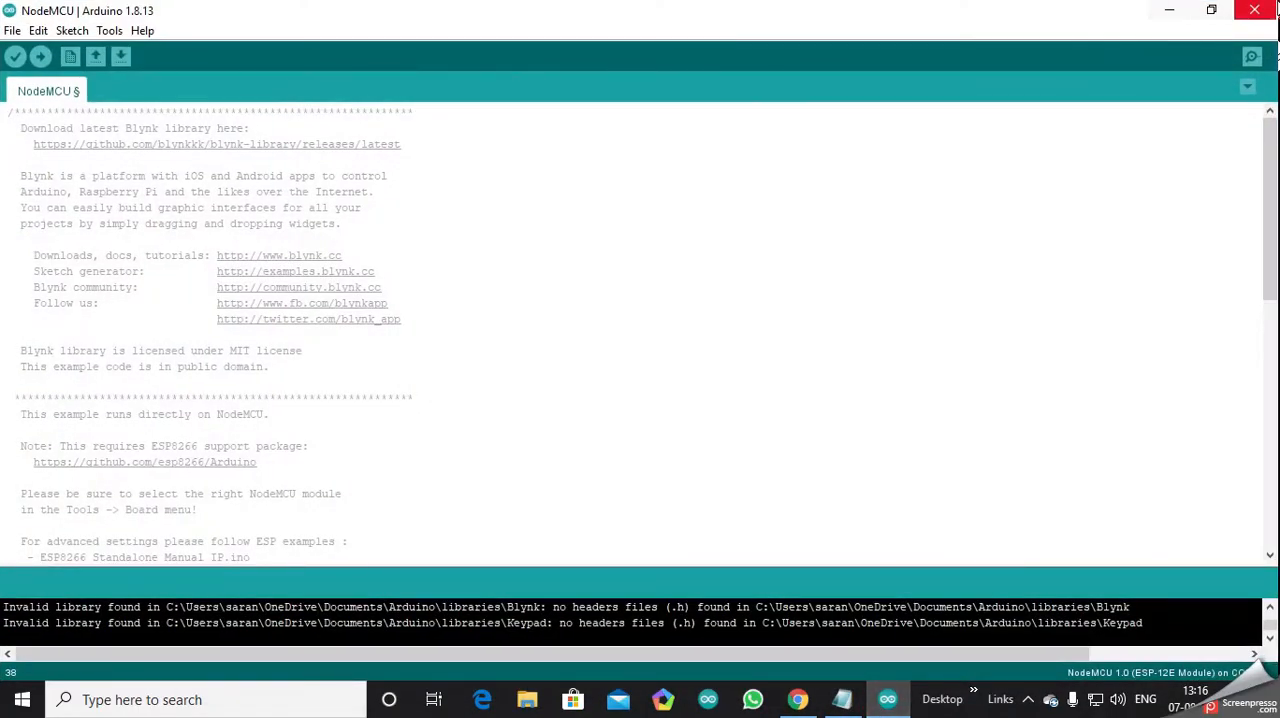
click(1262, 10)
click(640, 368)
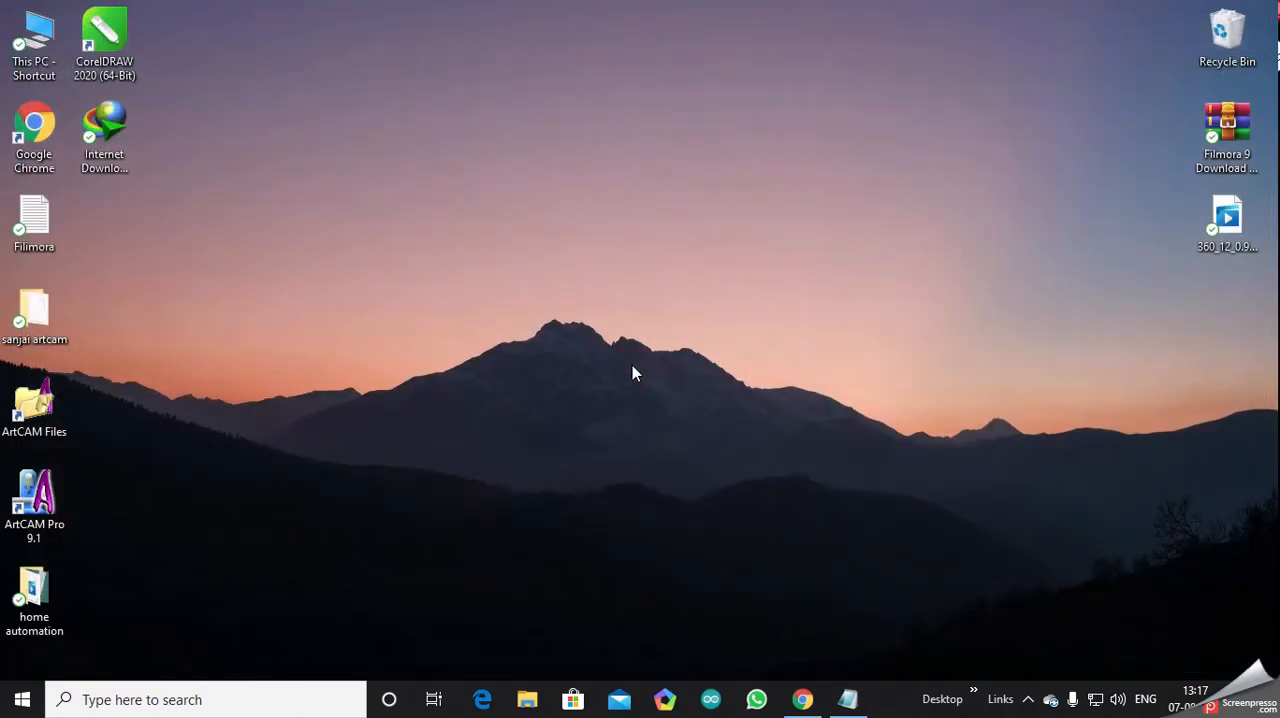